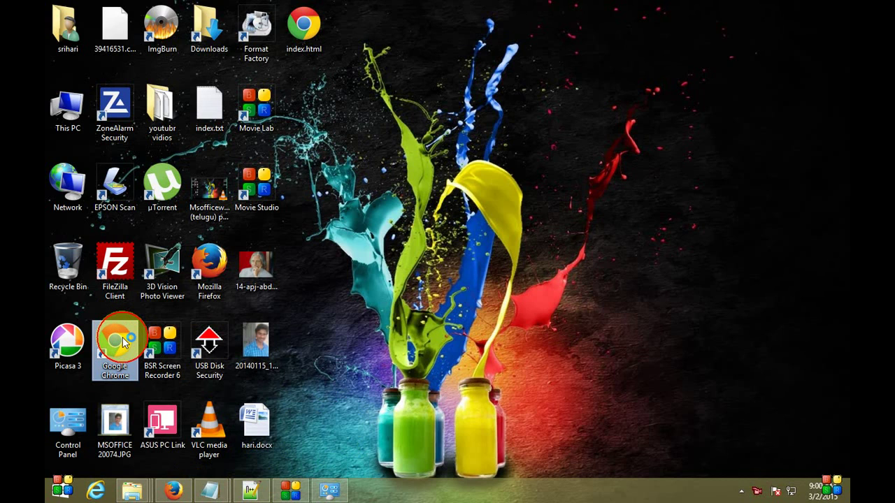
# Launch Google Chrome, search for "wamp" and open the Downloads section of the WampServer website
pyautogui.doubleClick(123, 341)
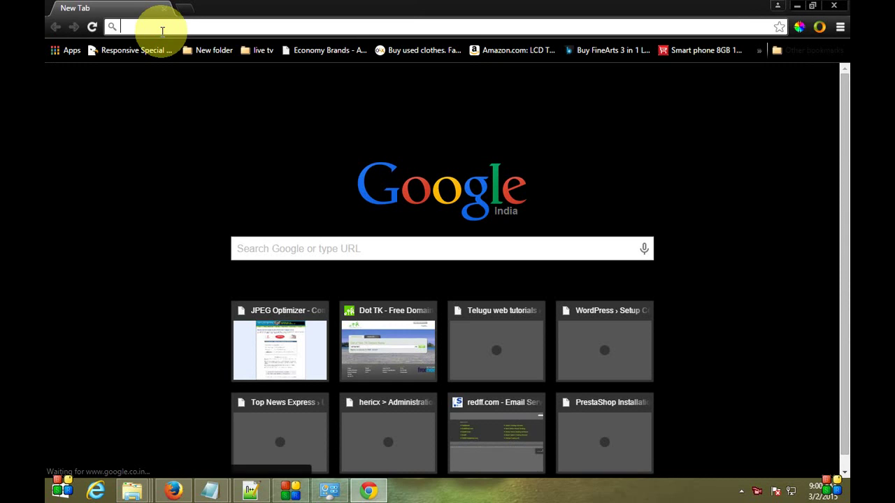
pyautogui.write('wam')
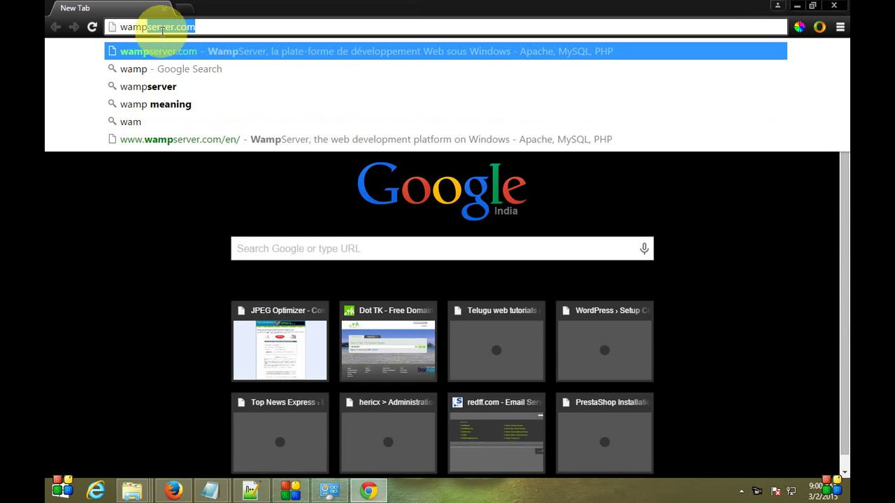
pyautogui.write('pserve')
pyautogui.press('BackSpace')
pyautogui.press('BackSpace')
pyautogui.press('BackSpace')
pyautogui.press('BackSpace')
pyautogui.press('BackSpace')
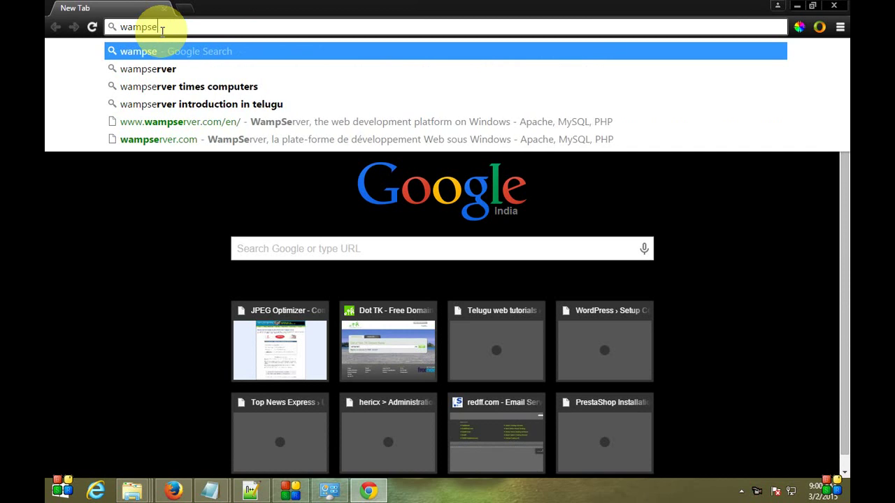
pyautogui.press('Return')
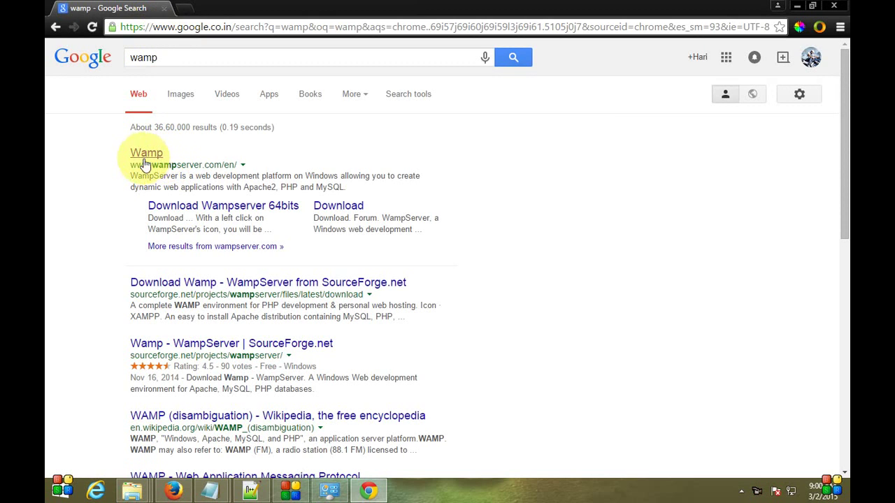
pyautogui.click(152, 158)
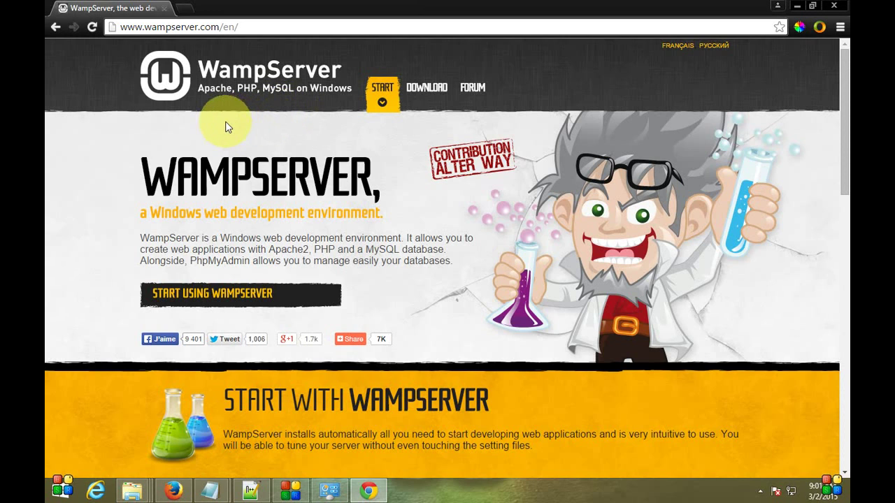
pyautogui.click(429, 94)
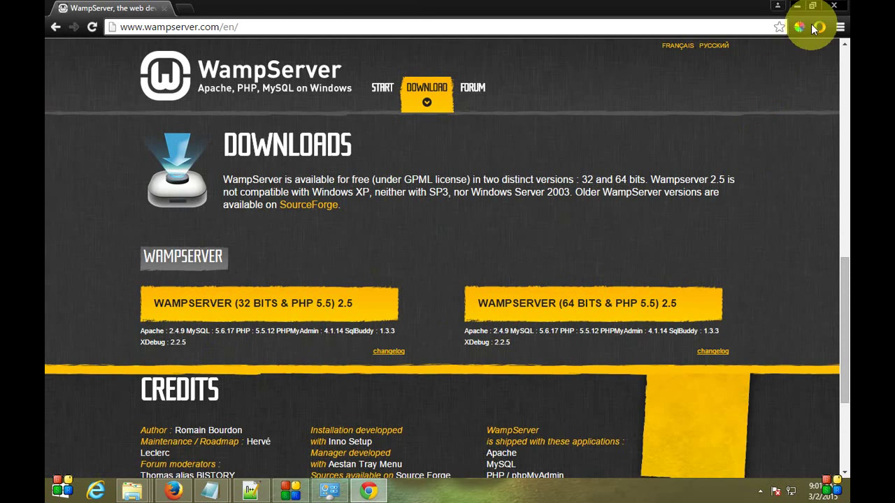
# Check the computer's system type in the This PC properties and return to the WampServer page in Chrome
pyautogui.click(797, 6)
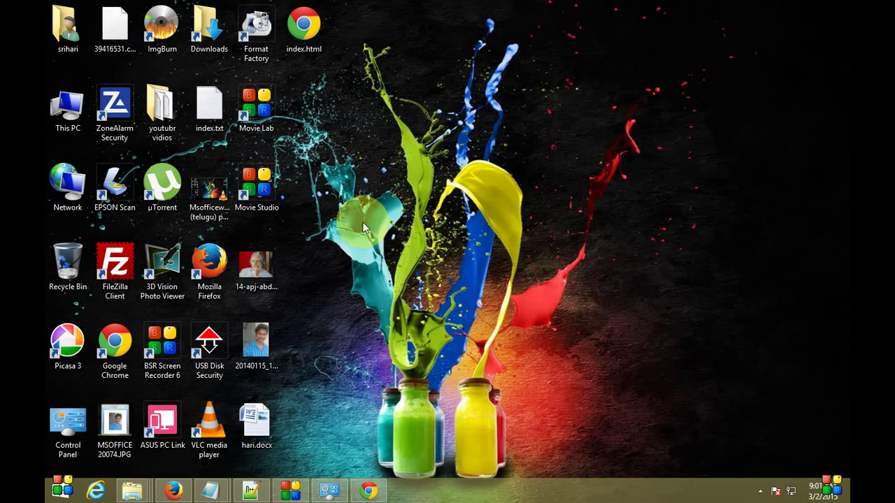
pyautogui.rightClick(57, 111)
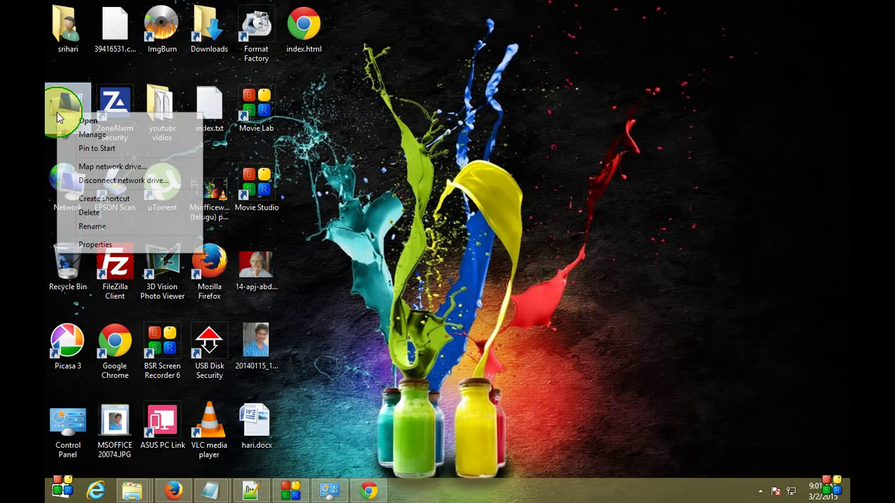
pyautogui.click(98, 244)
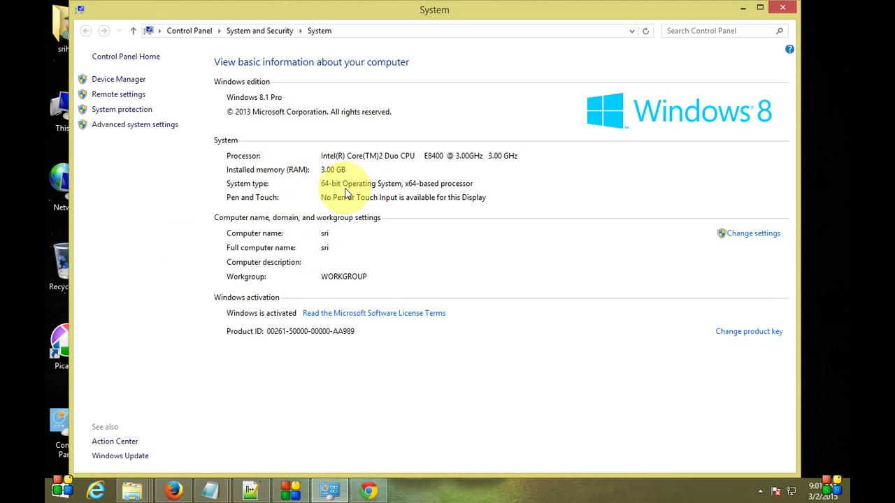
pyautogui.click(744, 8)
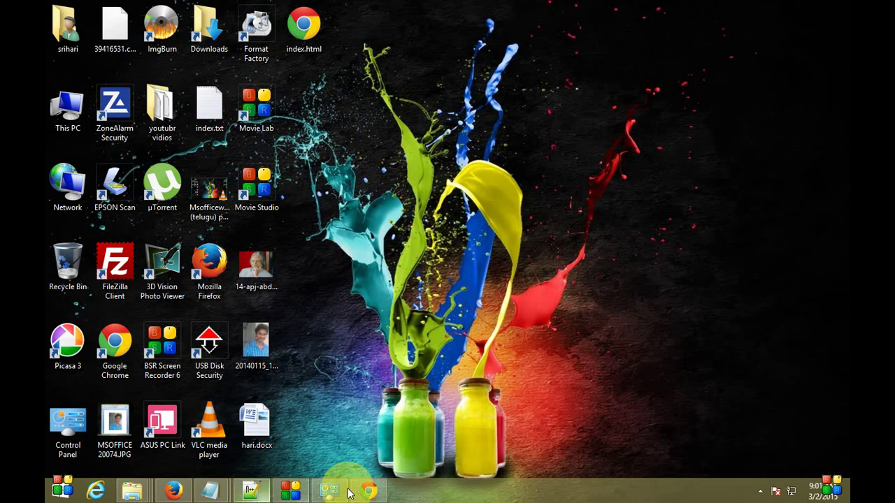
pyautogui.click(369, 491)
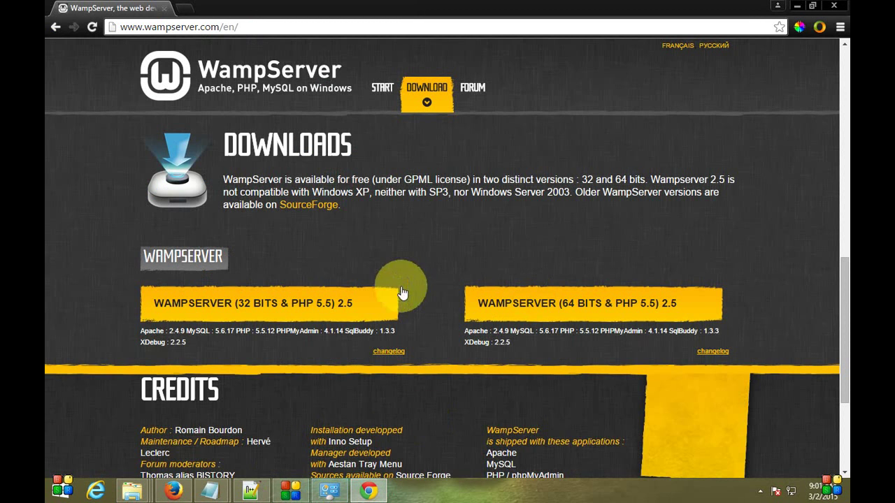
# Open the download notes for WampServer (64 bits & PHP 5.5) 2.5 and examine the Visual Studio 2012 requirement
pyautogui.click(218, 319)
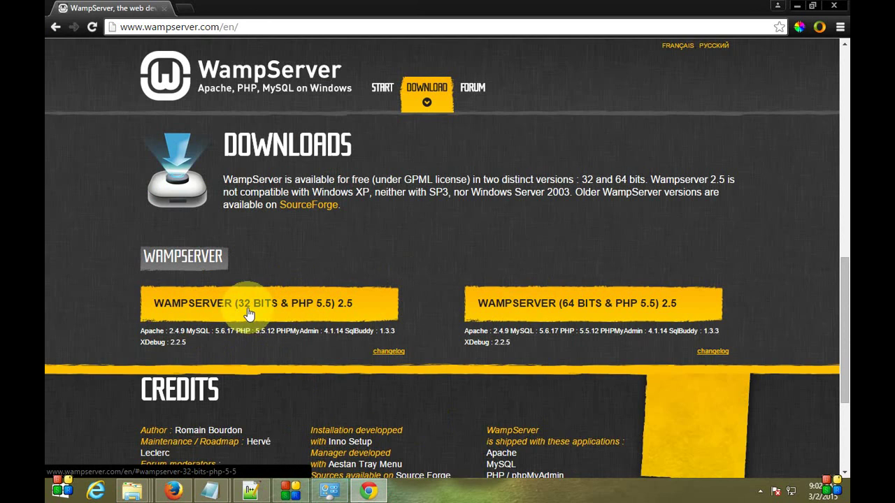
pyautogui.click(564, 309)
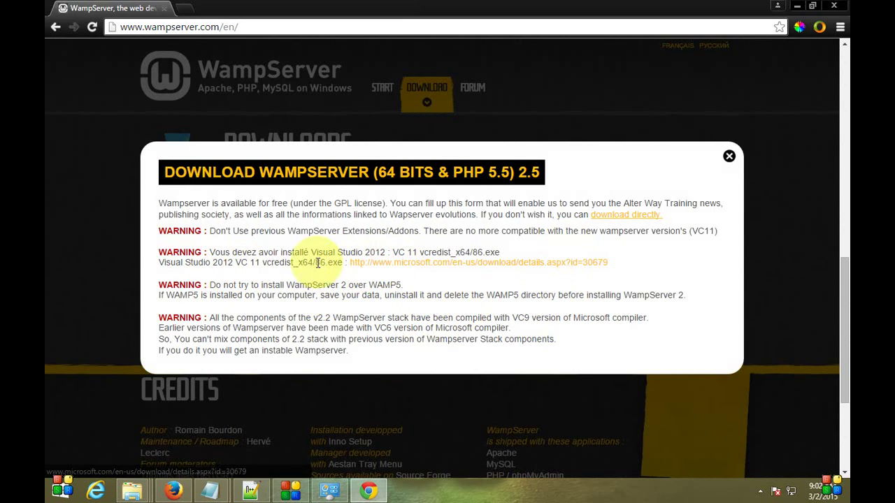
pyautogui.moveTo(309, 253); pyautogui.dragTo(385, 252)
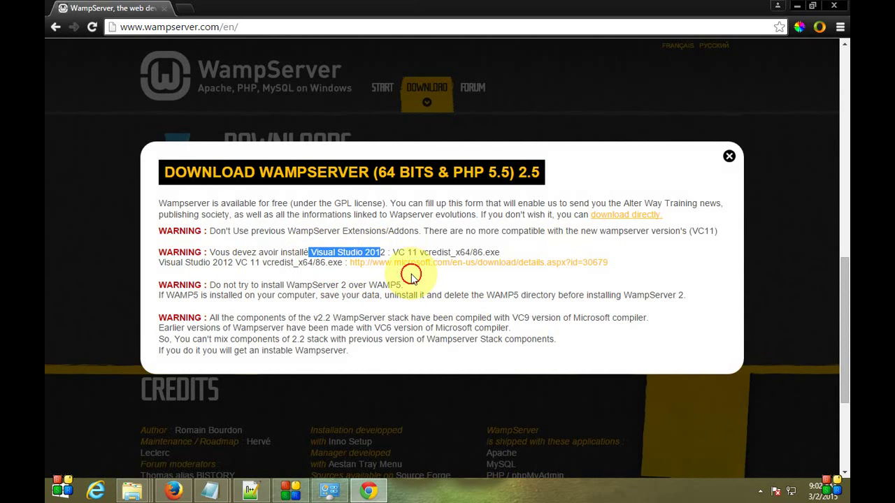
pyautogui.click(398, 253)
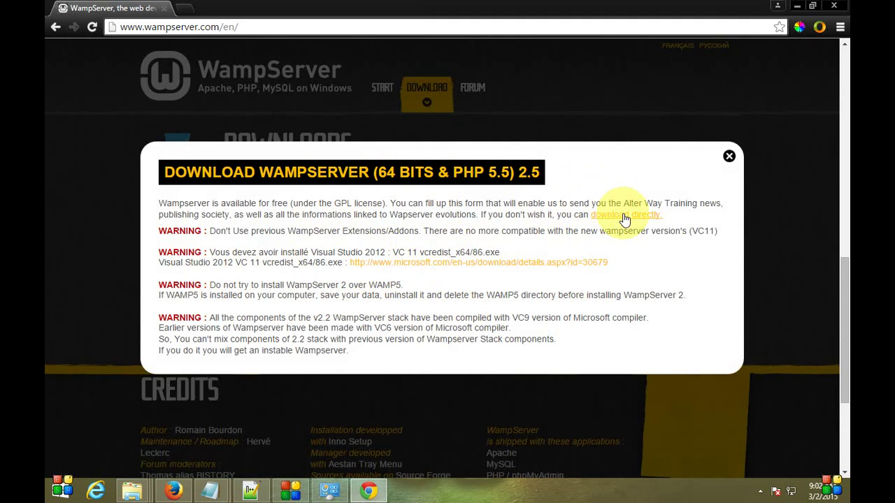
pyautogui.moveTo(310, 255); pyautogui.dragTo(385, 255)
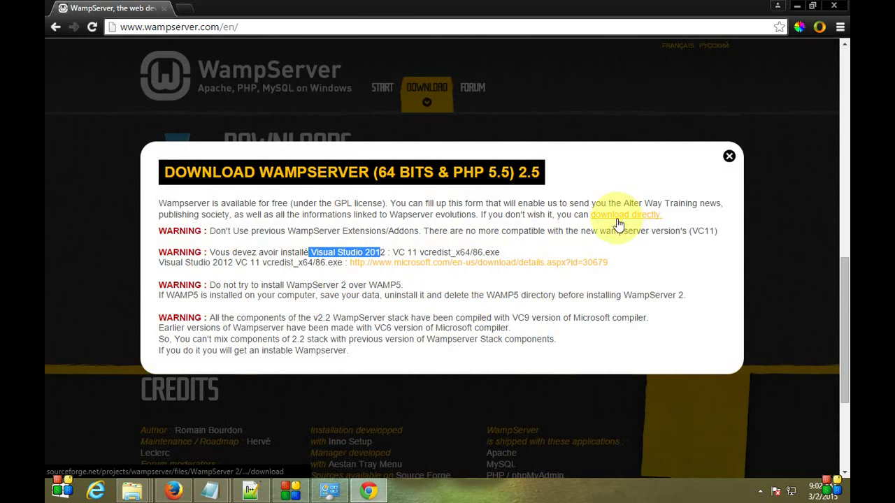
# From Microsoft's Visual C++ Redistributable page, request the downloads of vcredist_x64.exe and vcredist_arm.exe
pyautogui.click(497, 269)
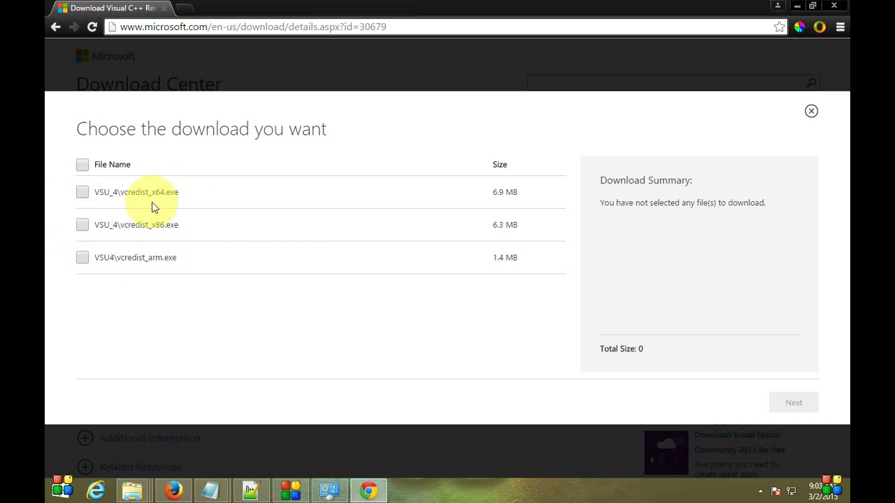
pyautogui.click(82, 191)
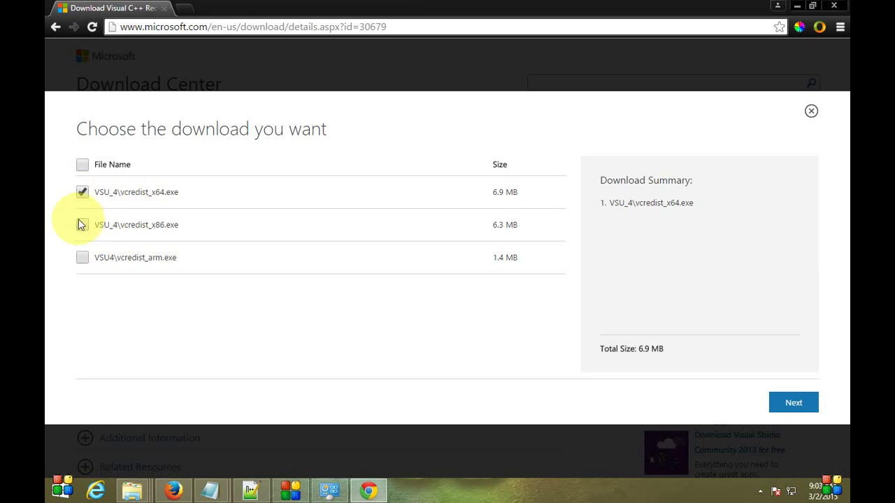
pyautogui.click(82, 257)
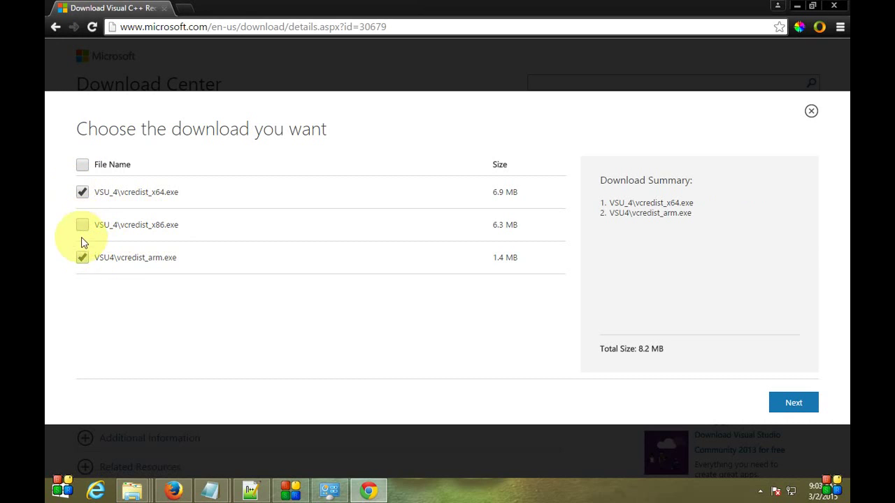
pyautogui.click(785, 400)
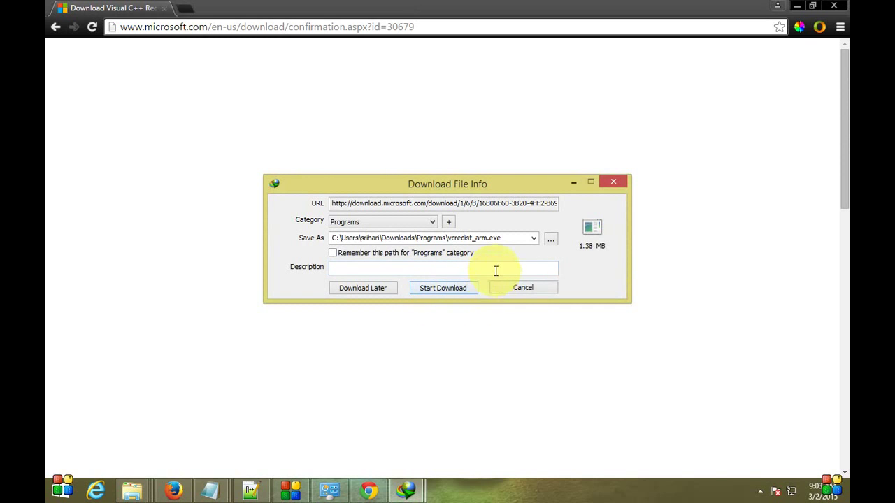
# Cancel the redistributable download without adding a site exception and go back to the WampServer website
pyautogui.click(523, 287)
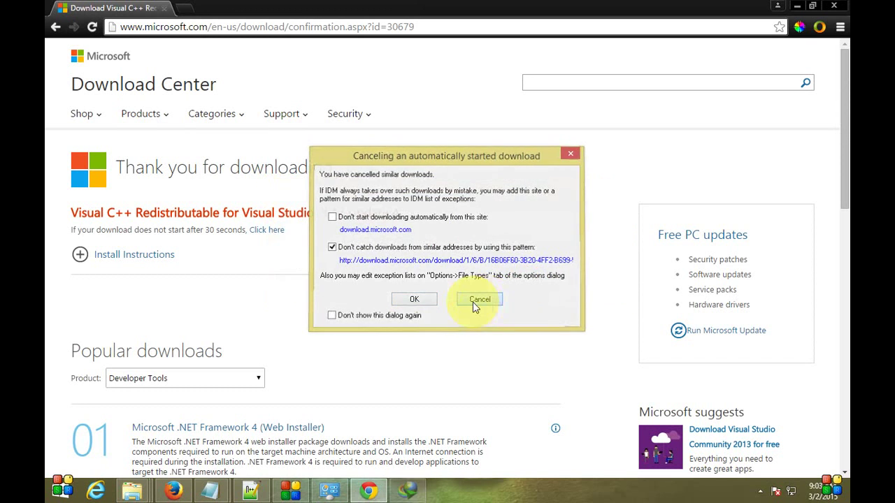
pyautogui.click(472, 302)
pyautogui.click(50, 26)
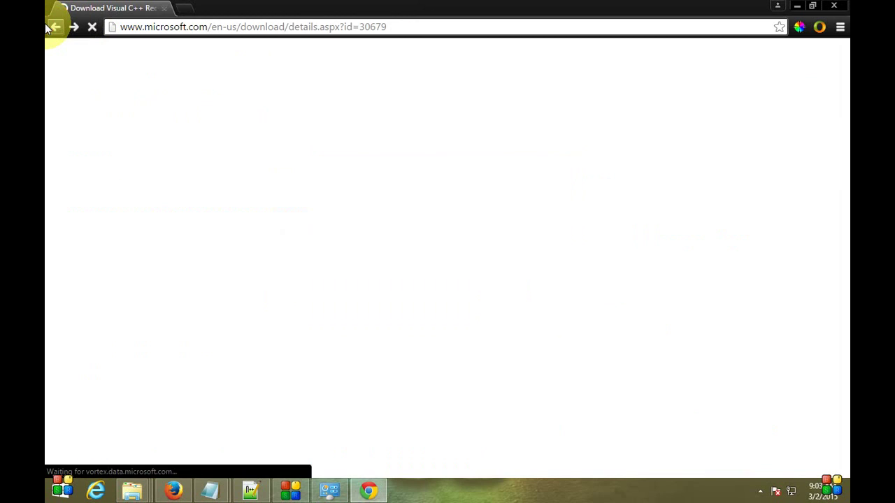
pyautogui.click(47, 26)
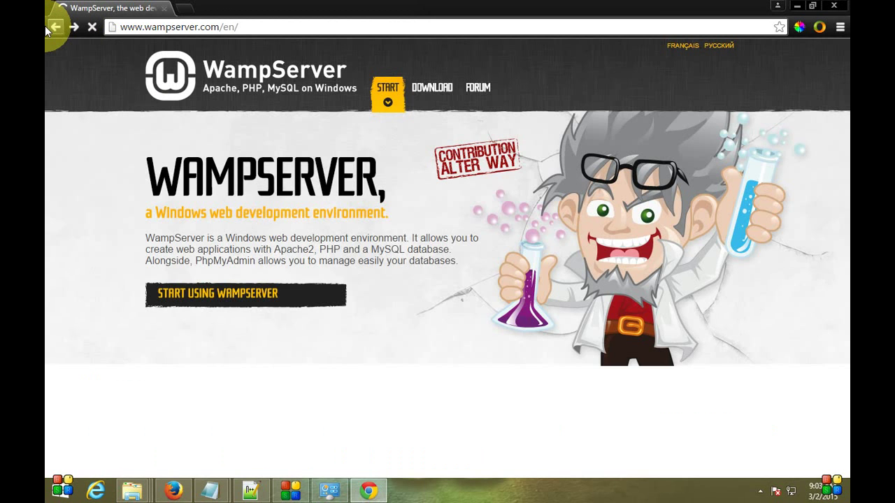
# Start the direct download of the 64-bit WampServer 2.5 installer as a duplicate with a numbered file name, and cancel it
pyautogui.click(572, 309)
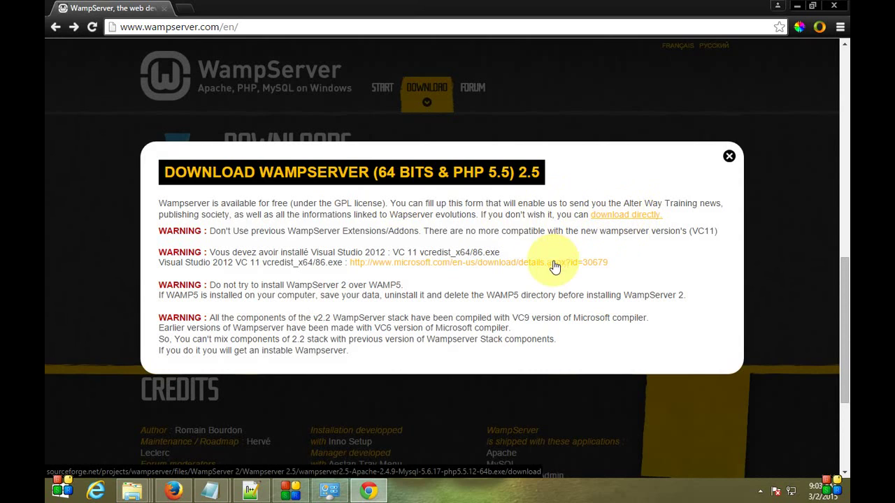
pyautogui.click(612, 218)
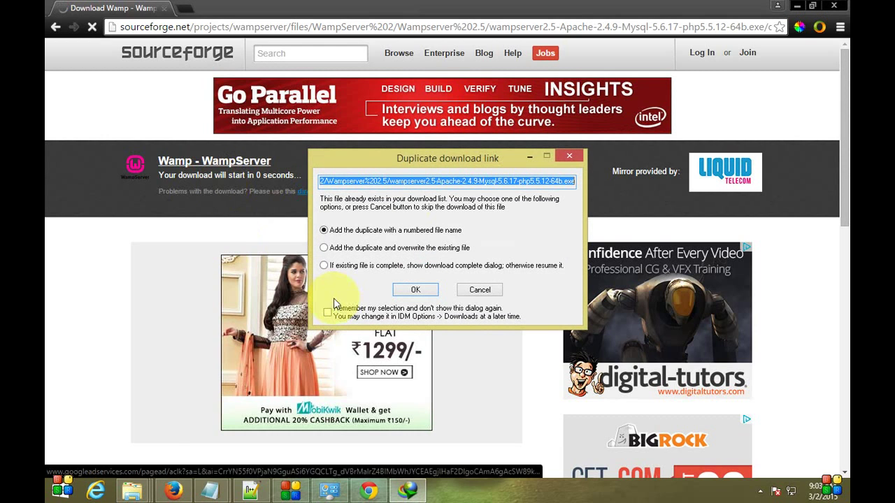
pyautogui.moveTo(382, 160); pyautogui.dragTo(480, 158)
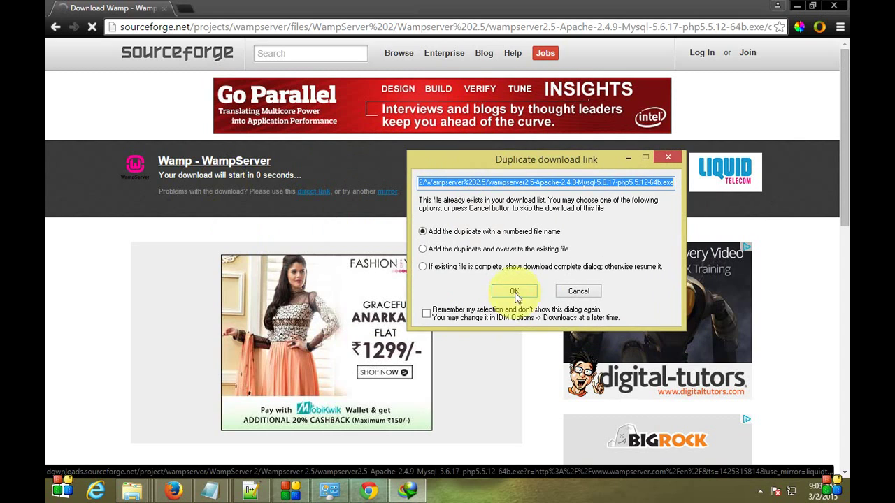
pyautogui.click(515, 291)
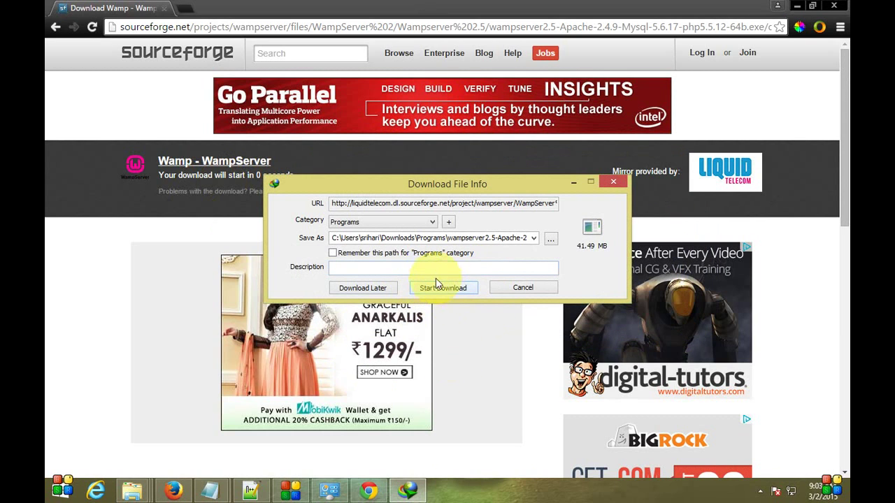
pyautogui.click(441, 287)
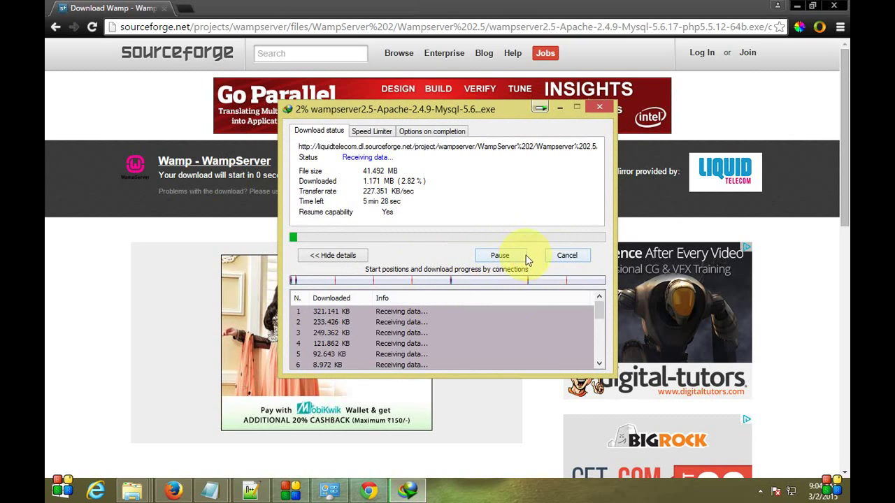
pyautogui.click(562, 255)
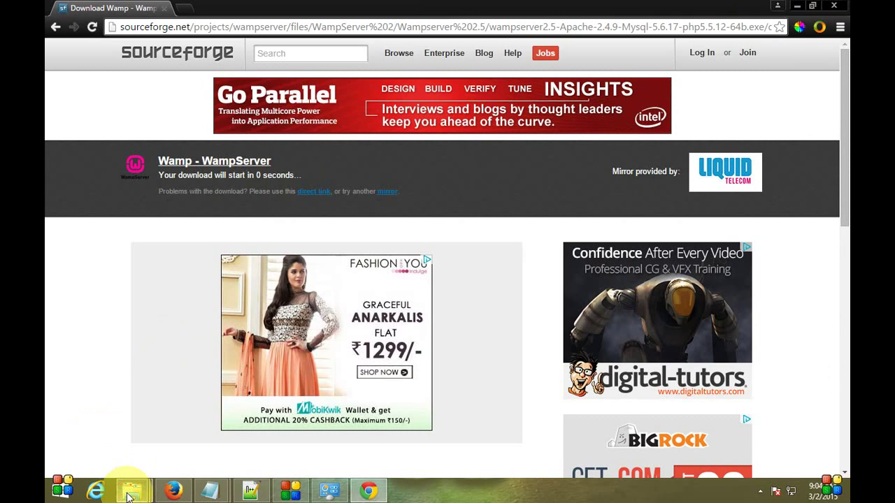
# Switch to the wampserver folder in File Explorer and run the wampserver2.5-Apache-2.4.9 installer stored there
pyautogui.moveTo(128, 496)
pyautogui.click(389, 429)
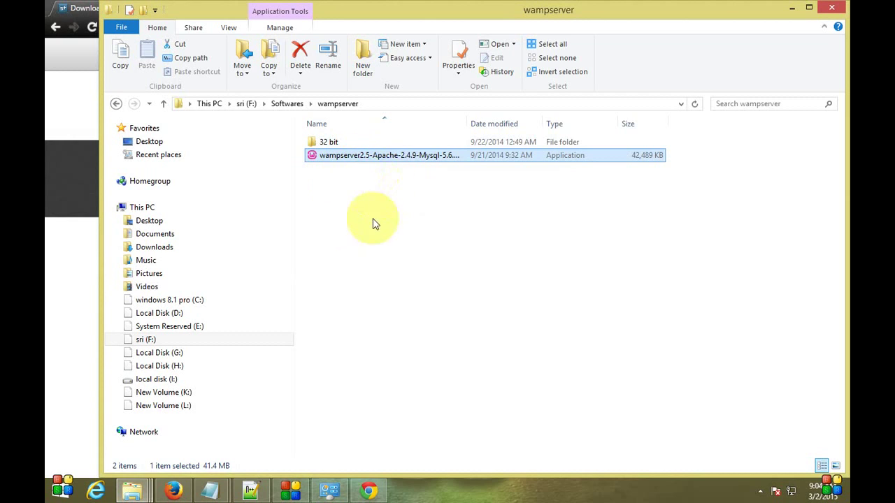
pyautogui.doubleClick(347, 154)
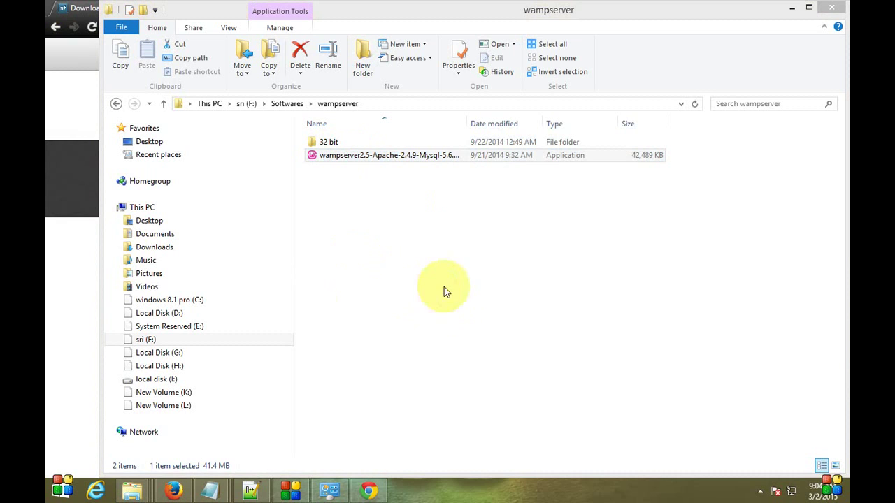
# Continue past the setup's welcome page and accept the license agreement
pyautogui.click(519, 348)
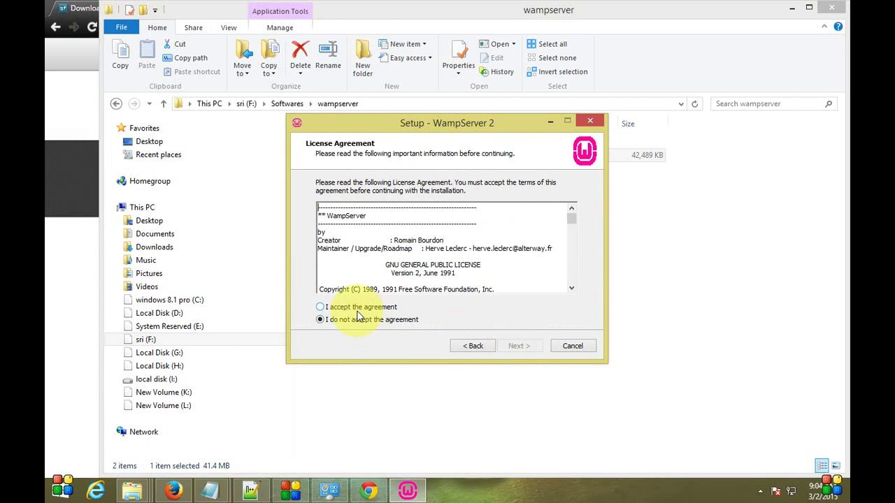
pyautogui.click(354, 309)
pyautogui.click(510, 345)
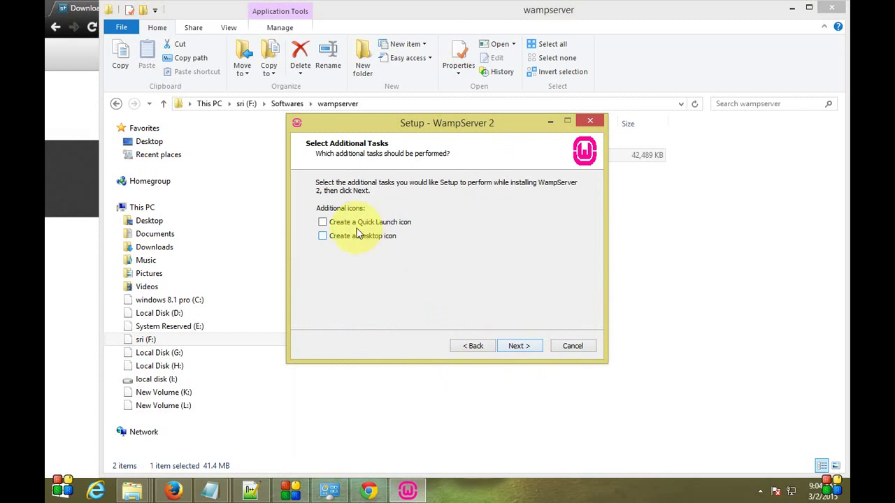
# Choose to create a desktop icon and start installing WampServer 2 to c:\wamp
pyautogui.click(357, 239)
pyautogui.click(518, 345)
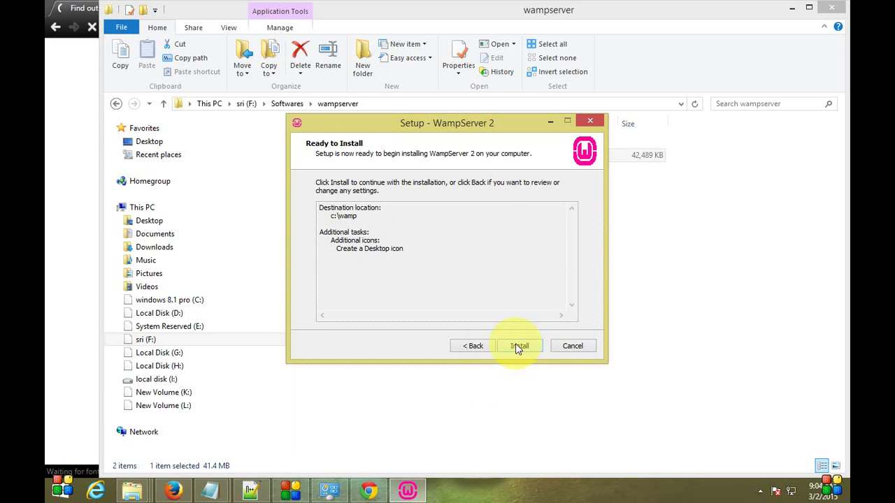
pyautogui.click(518, 345)
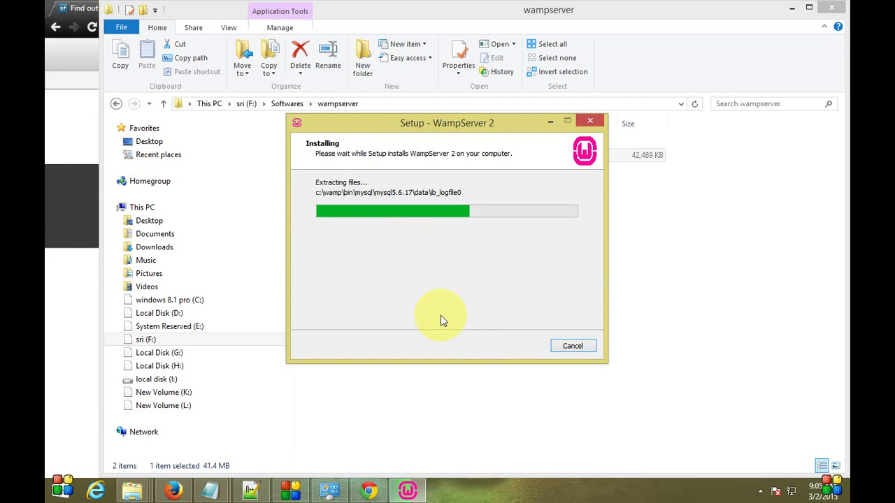
# Minimize the File Explorer and Chrome windows, and move the setup's default browser dialog fully onto the screen
pyautogui.click(790, 10)
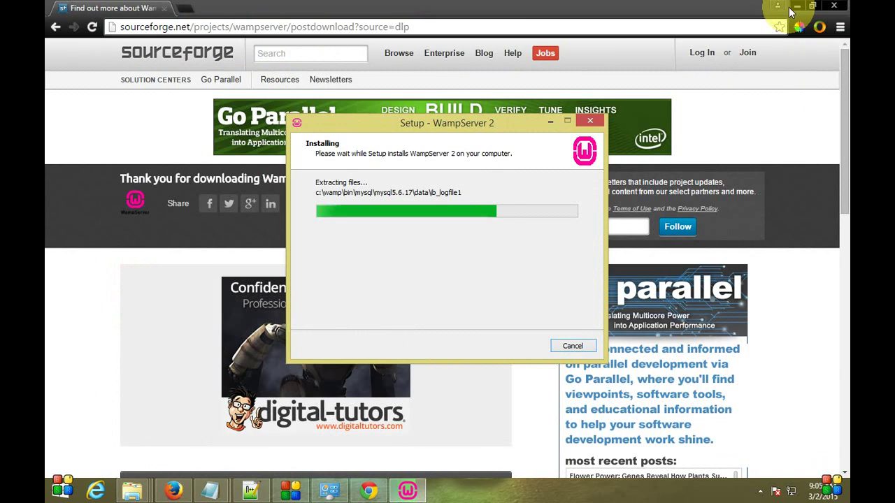
pyautogui.click(796, 5)
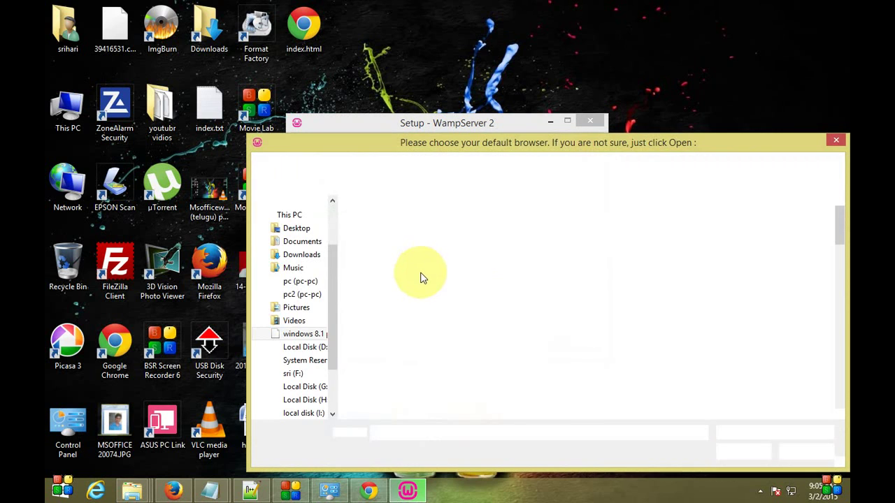
pyautogui.moveTo(472, 144); pyautogui.dragTo(396, 107)
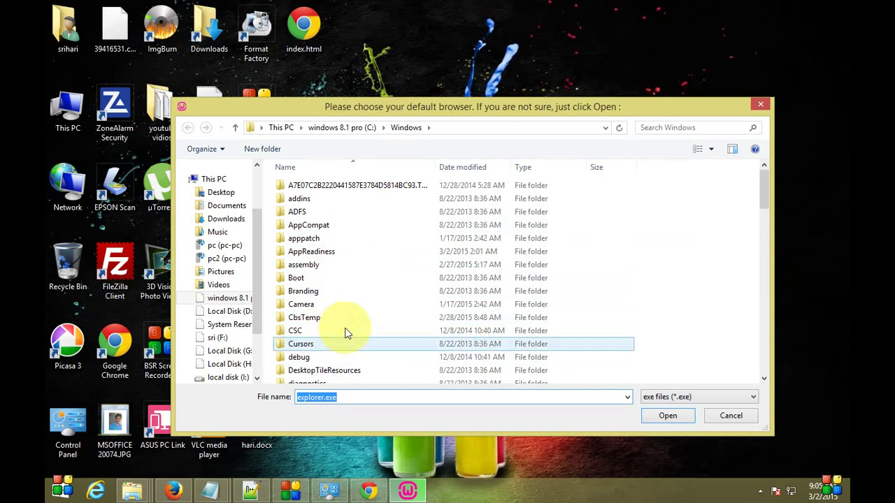
# Browse to the Program Files (x86) folder on the C: drive in the default browser dialog
pyautogui.moveTo(767, 190)
pyautogui.mouseDown()
pyautogui.moveTo(783, 289)
pyautogui.moveTo(772, 192)
pyautogui.mouseUp()
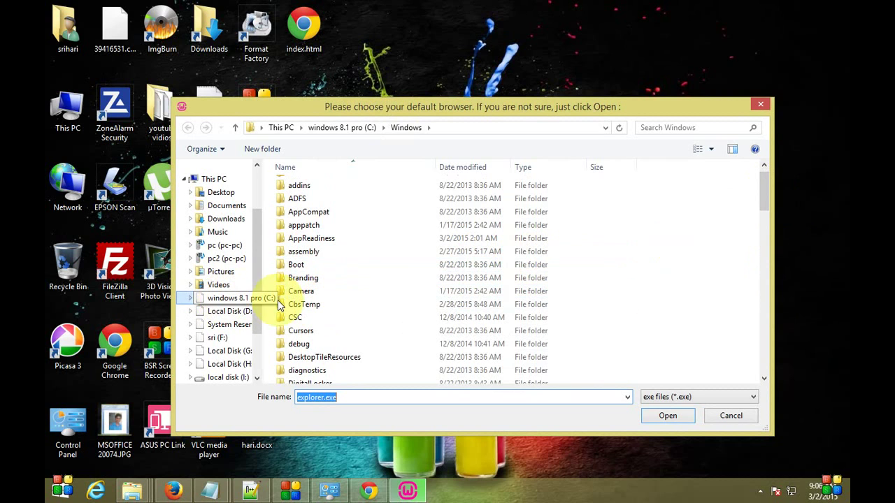
pyautogui.click(330, 277)
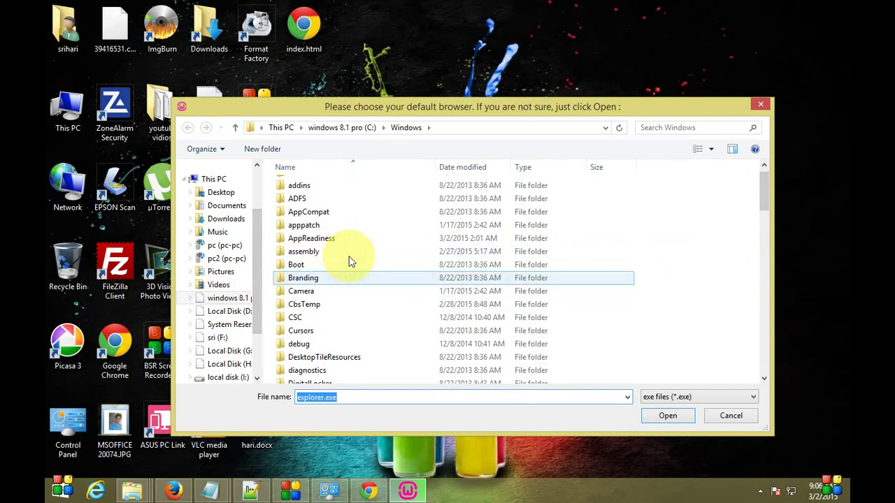
pyautogui.click(236, 299)
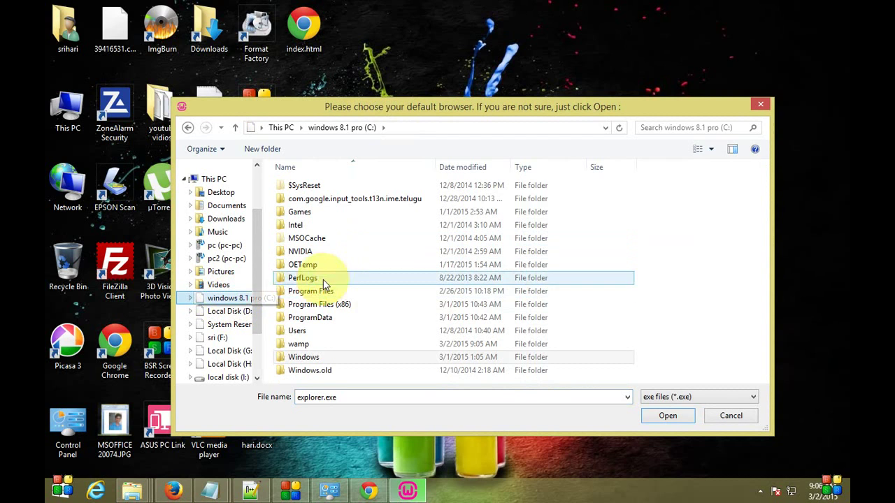
pyautogui.doubleClick(319, 304)
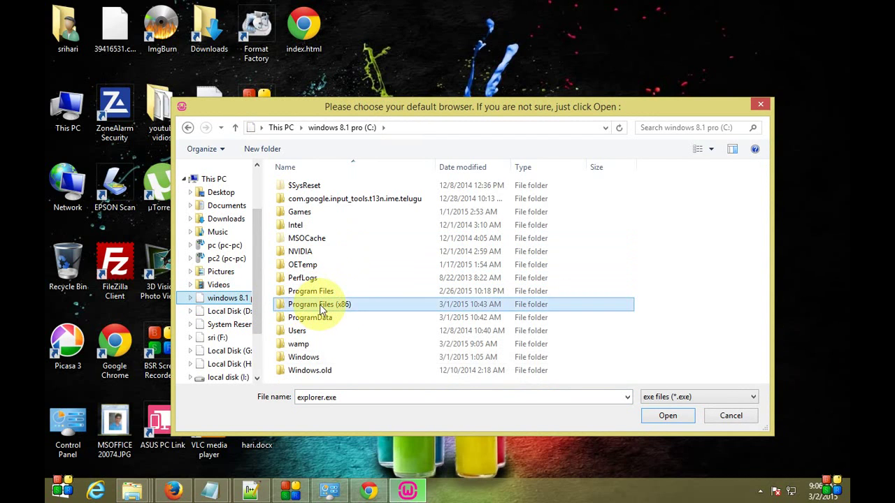
pyautogui.click(236, 128)
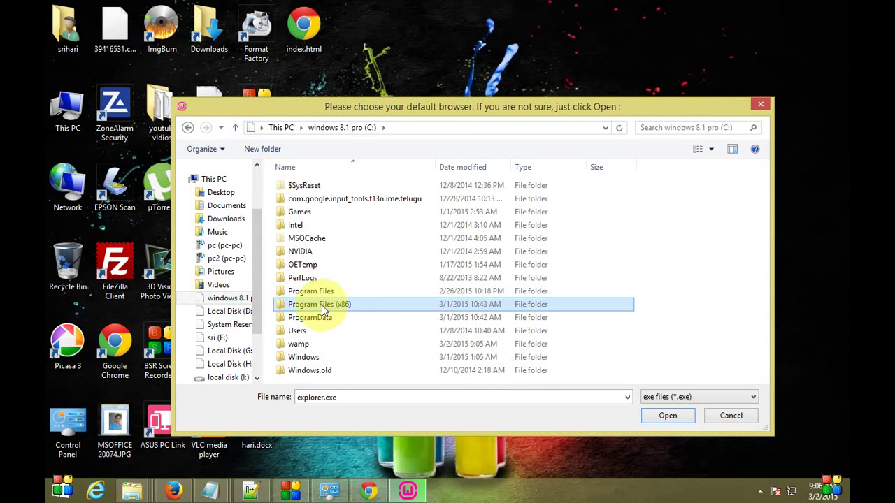
pyautogui.doubleClick(325, 308)
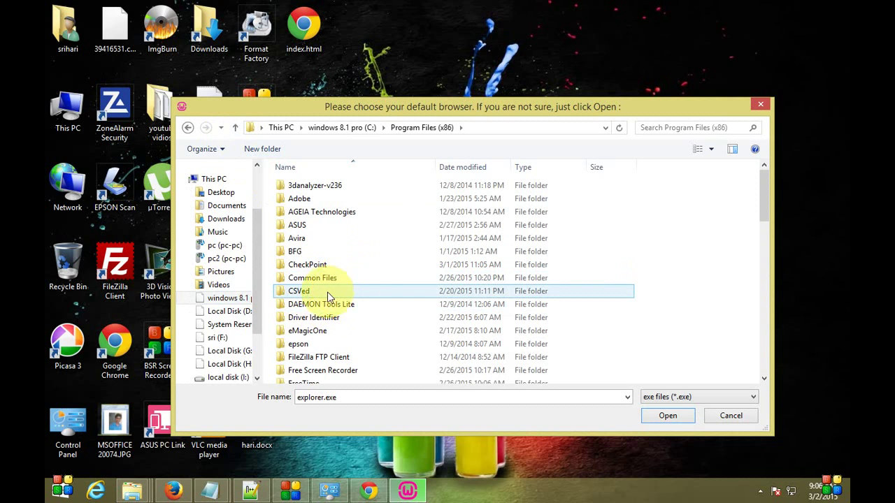
# Choose firefox.exe in the Mozilla Firefox folder as WampServer's default browser
pyautogui.scroll(-1, 330, 297)
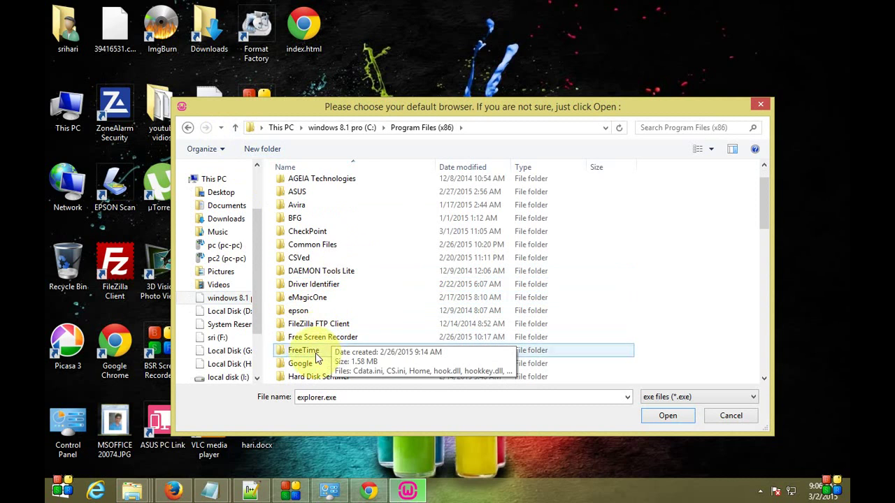
pyautogui.scroll(-1, 316, 354)
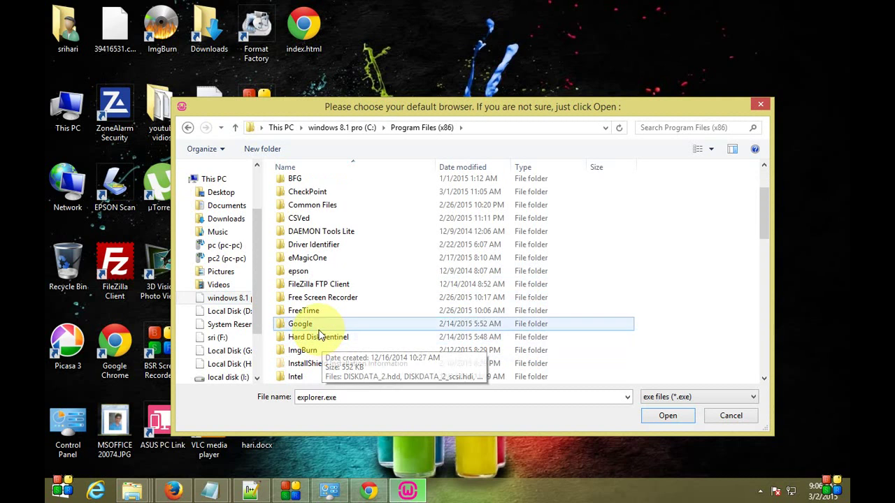
pyautogui.scroll(-5, 316, 336)
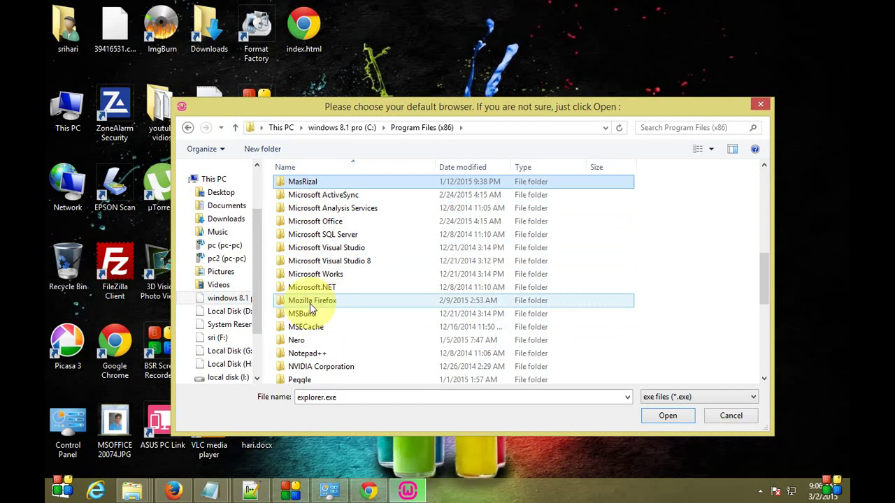
pyautogui.doubleClick(332, 302)
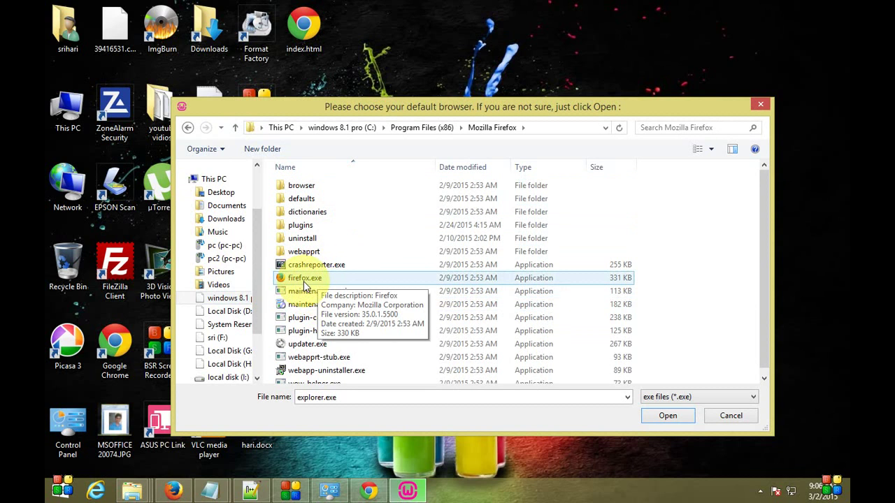
pyautogui.click(313, 280)
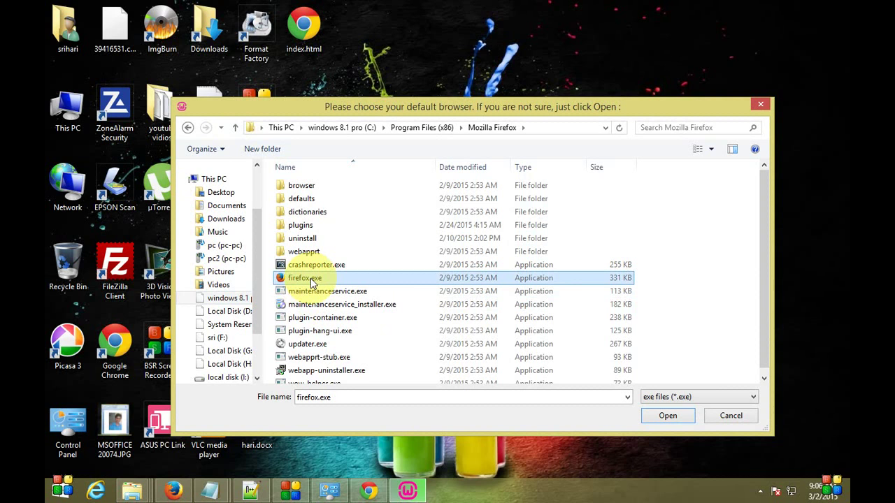
pyautogui.click(666, 416)
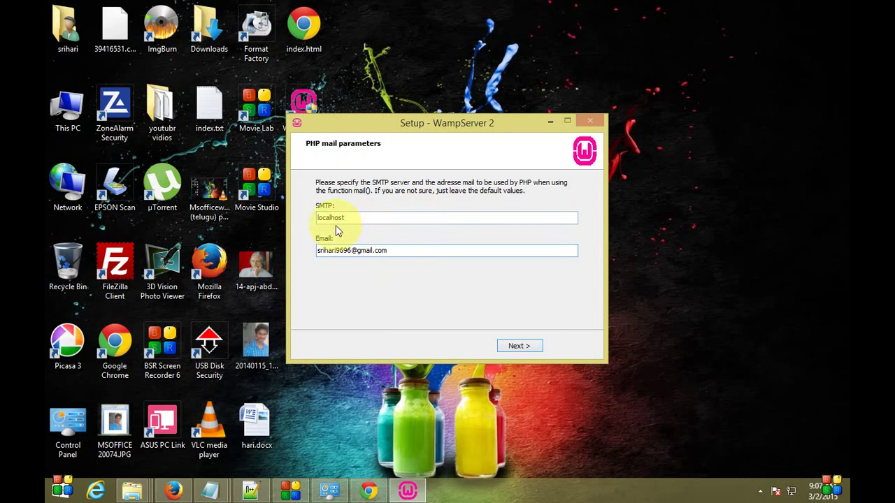
# Confirm the PHP mail parameters with SMTP localhost and the e-mail address, and finish the setup with Launch WampServer 2 now enabled
pyautogui.click(531, 347)
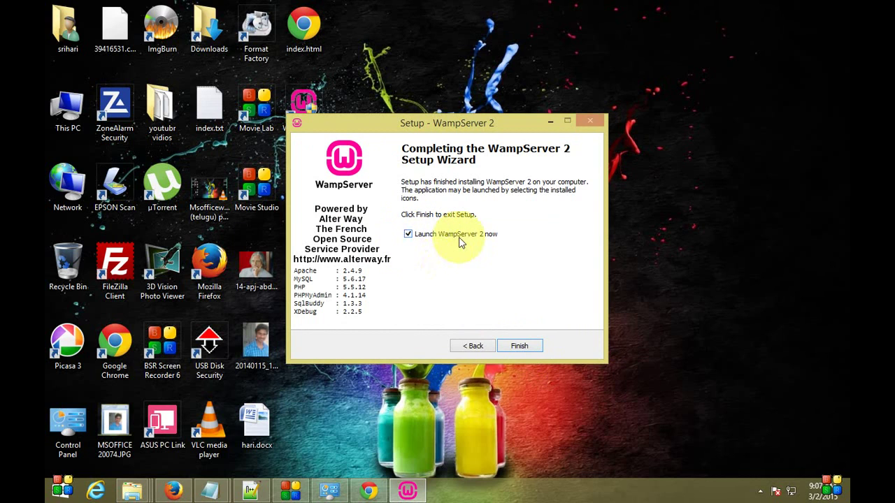
pyautogui.click(523, 346)
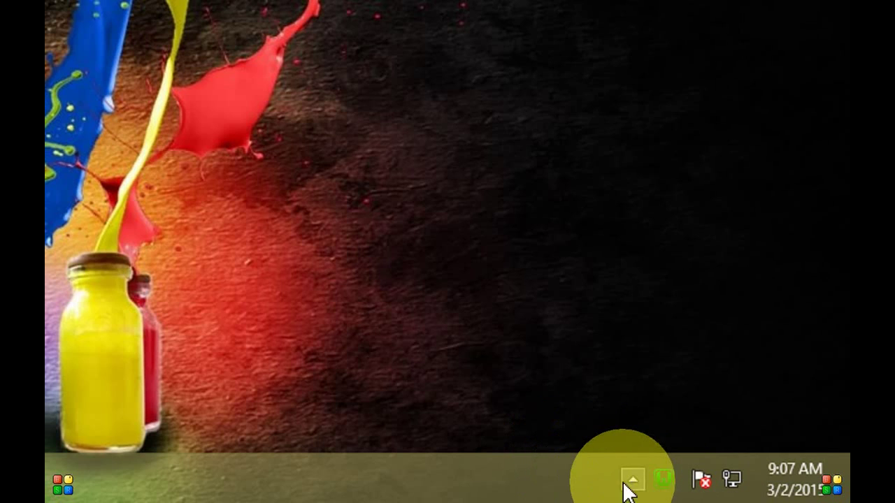
# Exit WampServer from its notification area icon and launch it again from the WampServer 64 desktop shortcut
pyautogui.rightClick(662, 488)
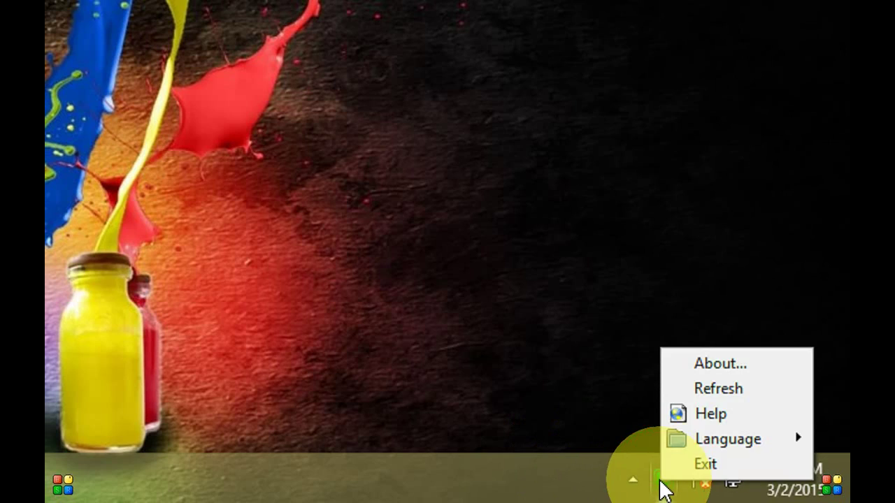
pyautogui.click(676, 464)
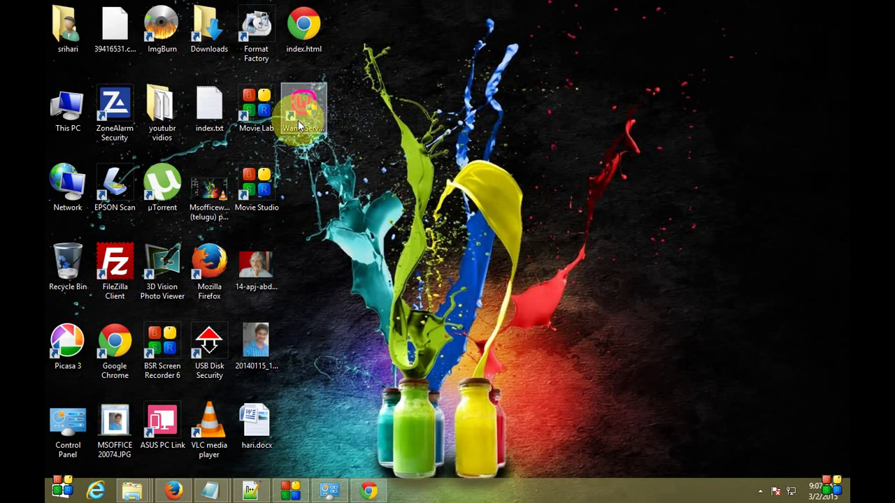
pyautogui.click(303, 109)
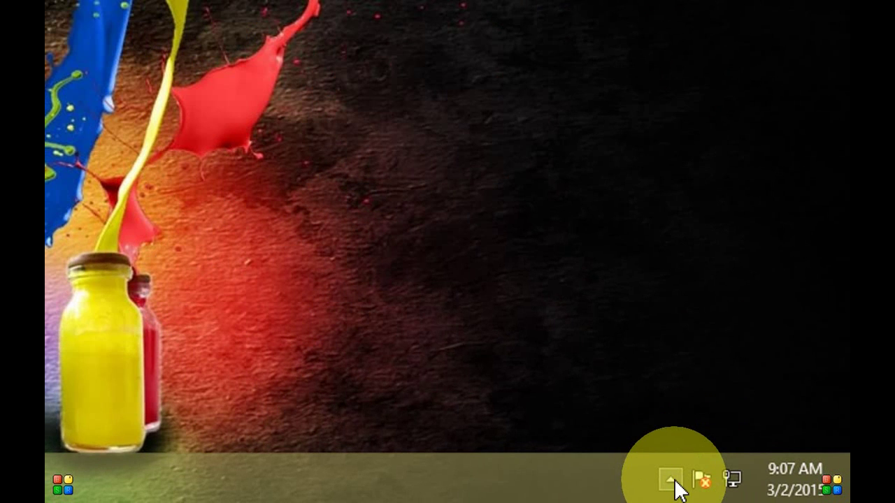
# Look through WampServer's two menus in the hidden notification icons and put the server online
pyautogui.click(672, 481)
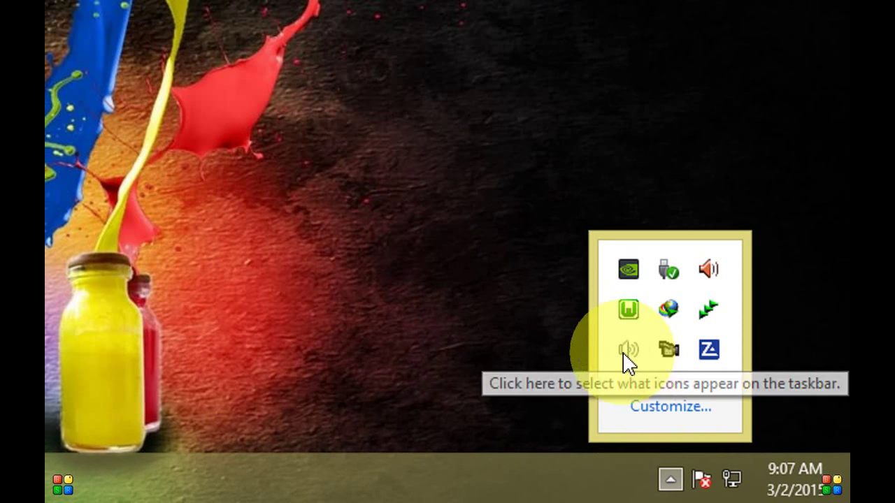
pyautogui.rightClick(627, 318)
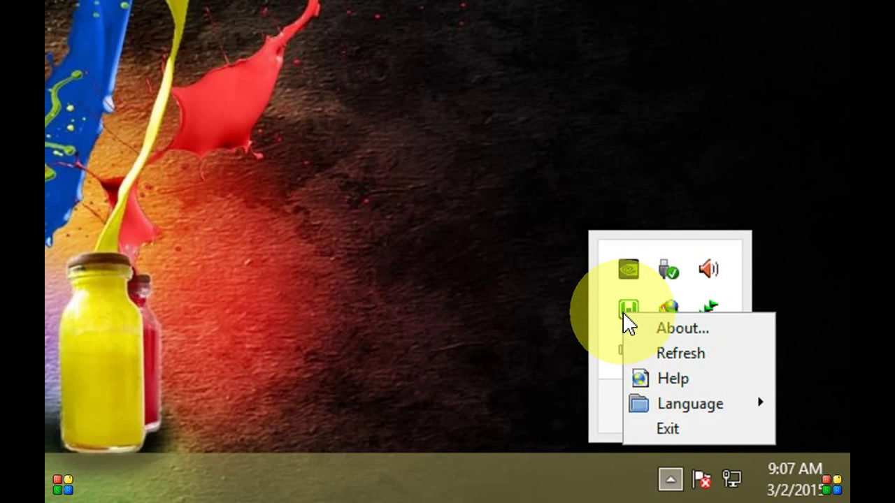
pyautogui.click(626, 318)
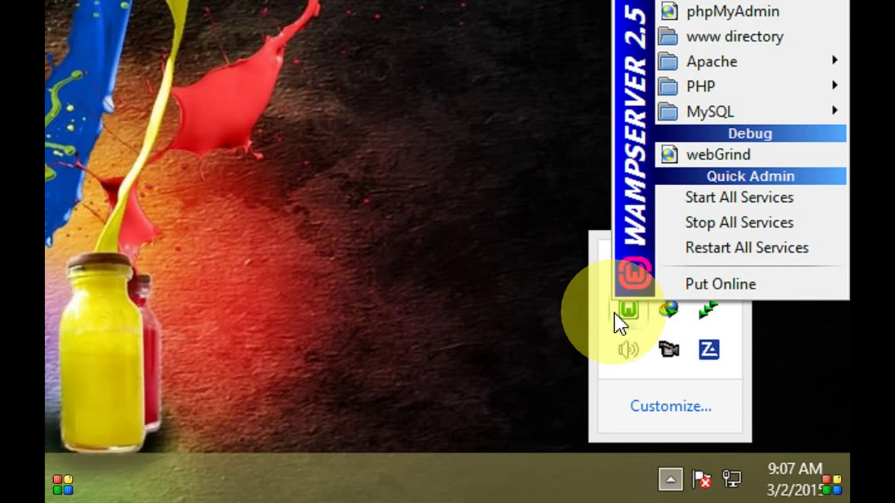
pyautogui.click(610, 328)
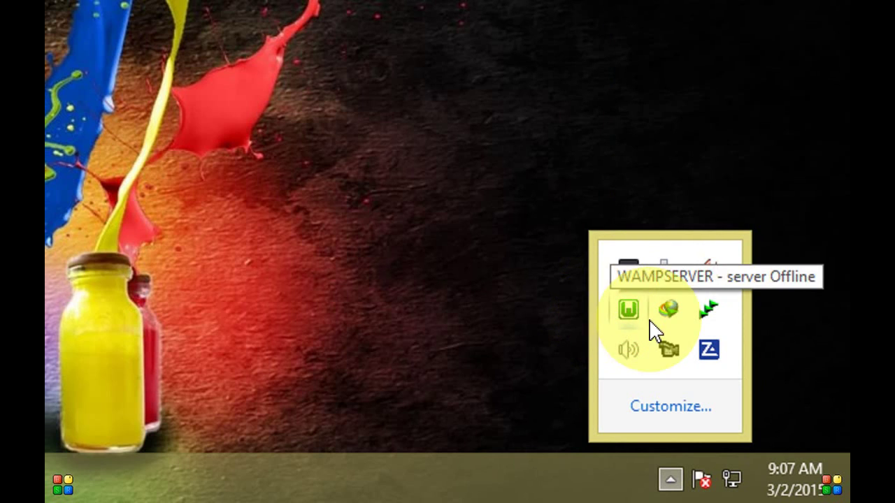
pyautogui.click(627, 316)
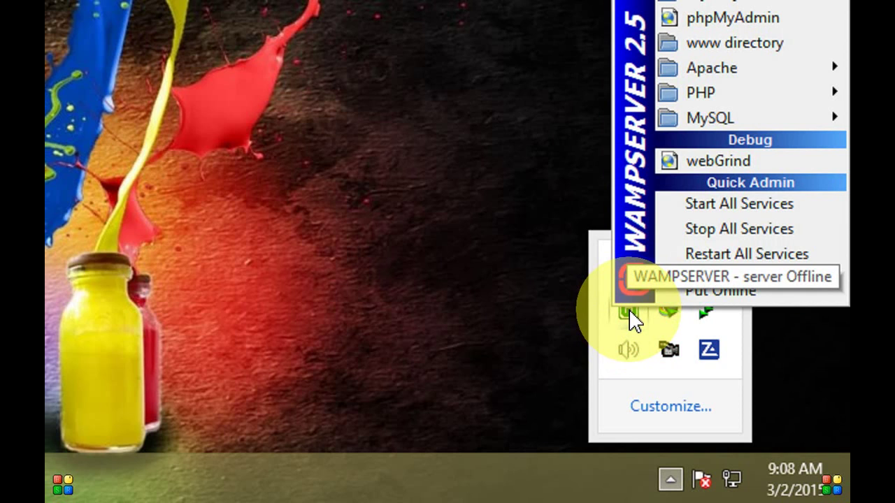
pyautogui.click(695, 290)
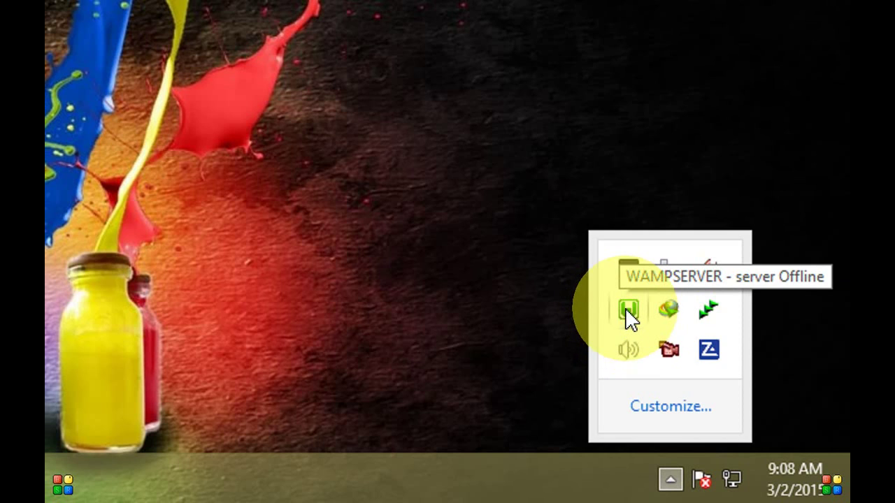
# Stop all WampServer services from its notification area menu
pyautogui.rightClick(626, 314)
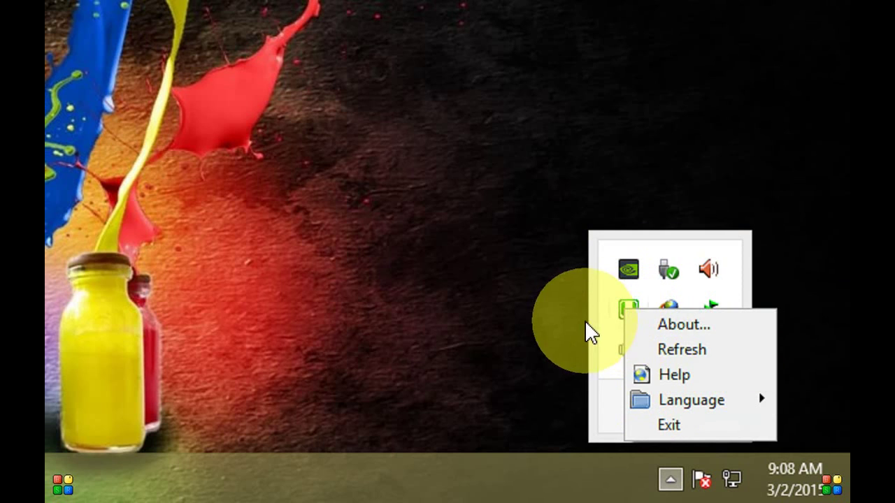
pyautogui.click(531, 290)
pyautogui.click(670, 479)
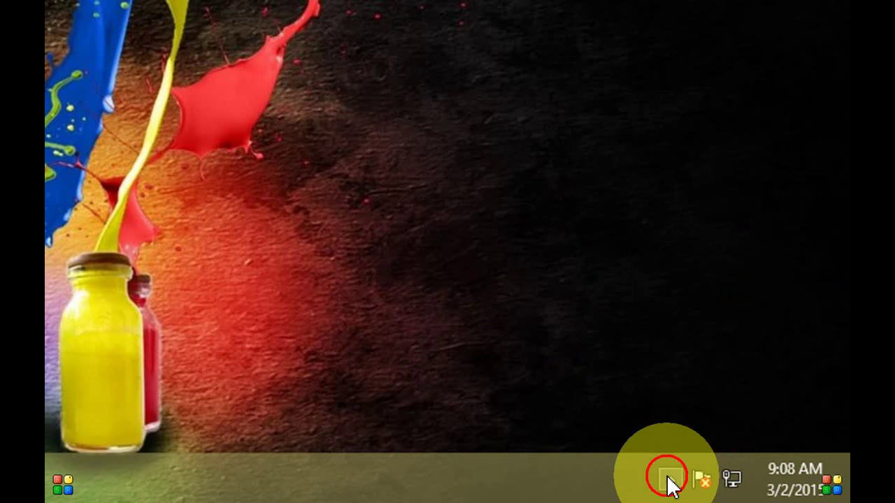
pyautogui.click(628, 310)
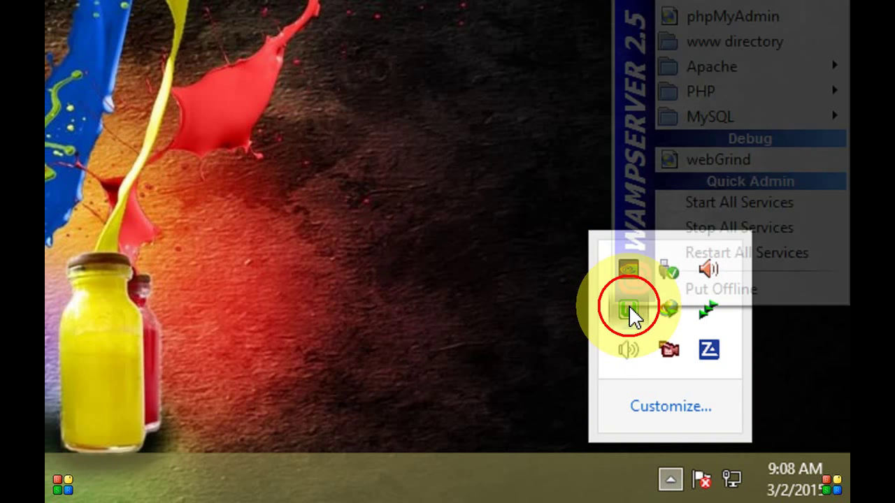
pyautogui.click(732, 228)
# Start all WampServer services and check the server status on its notification area icon
pyautogui.click(671, 480)
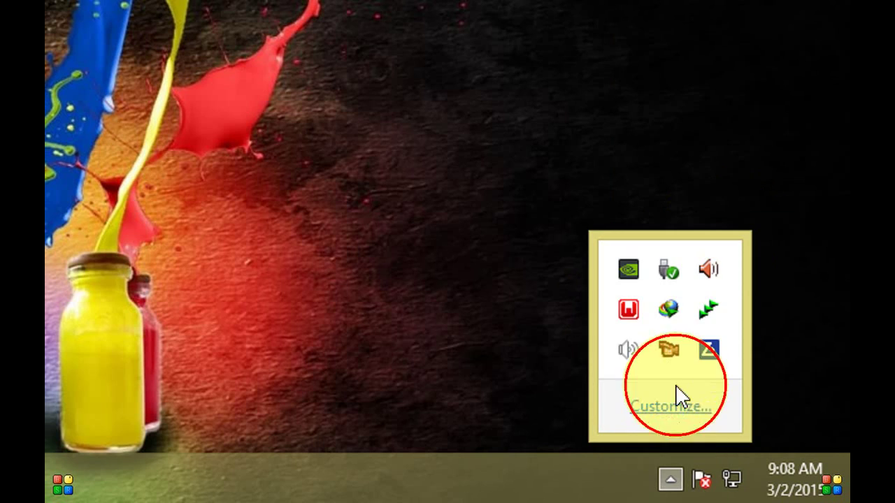
pyautogui.rightClick(632, 318)
pyautogui.click(633, 320)
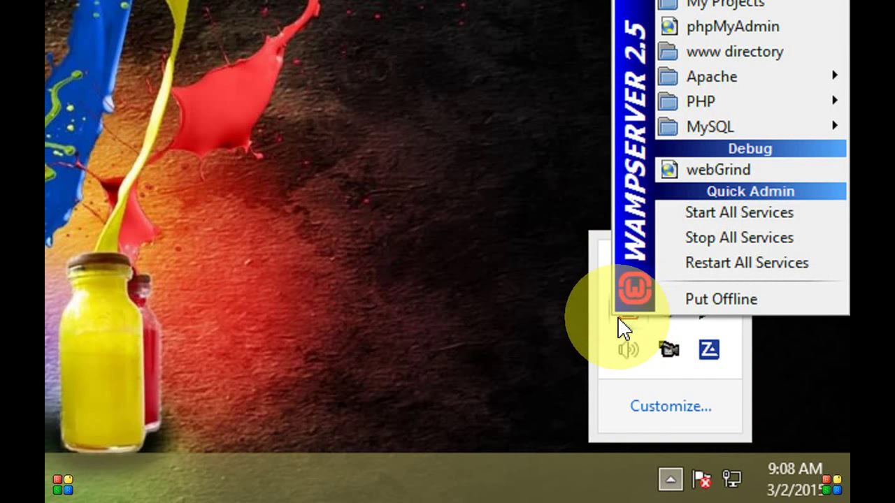
pyautogui.click(512, 337)
pyautogui.click(680, 475)
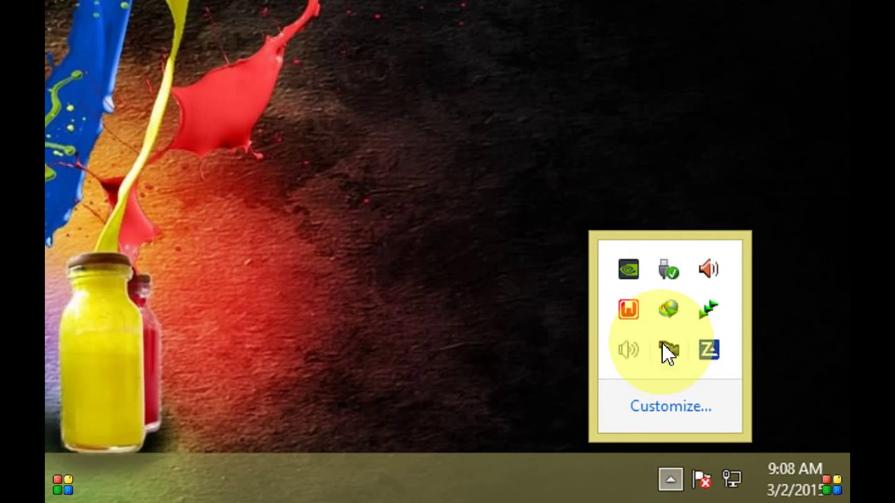
pyautogui.click(631, 309)
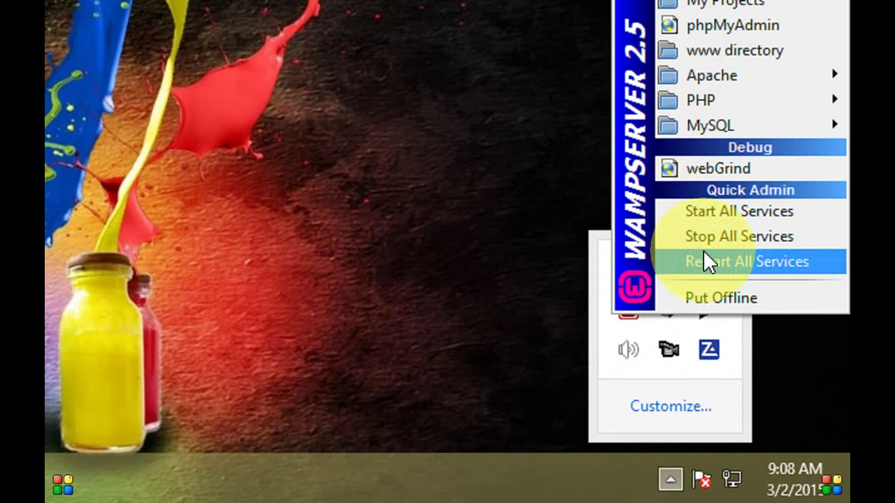
pyautogui.click(692, 213)
pyautogui.click(670, 480)
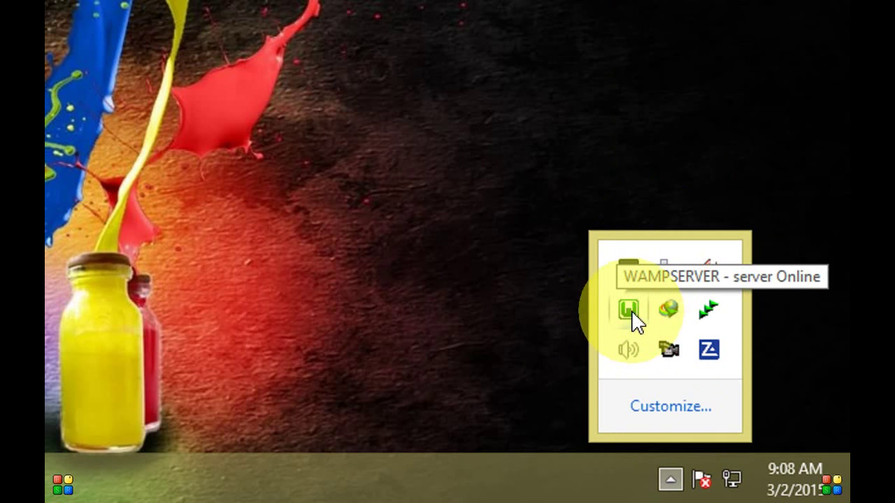
pyautogui.click(549, 305)
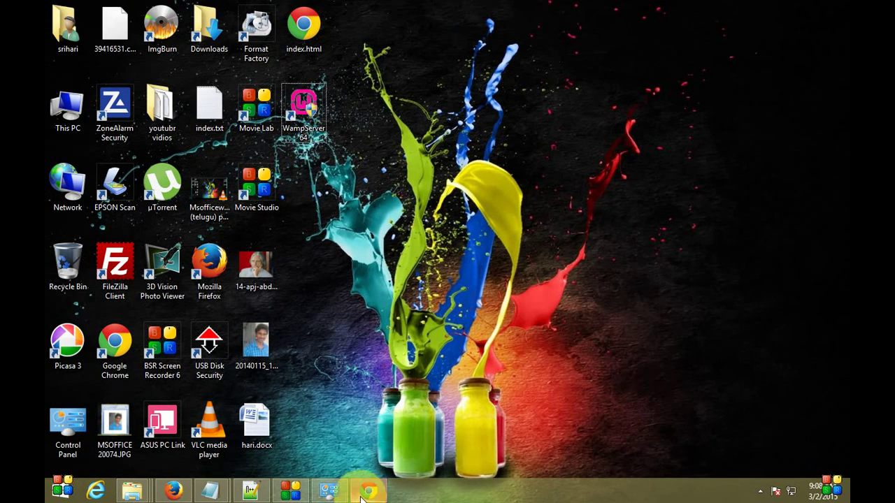
# Load localhost in a Chrome tab, look over the WampServer homepage, and minimize the browser
pyautogui.click(362, 497)
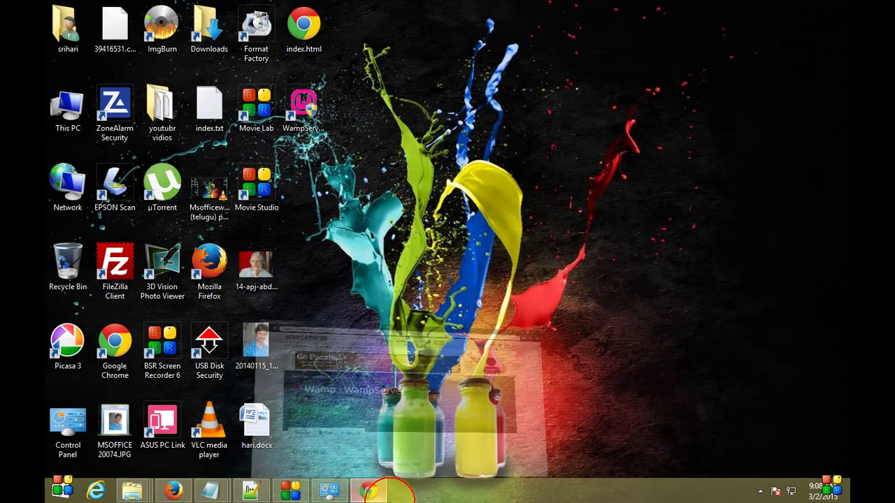
pyautogui.click(187, 7)
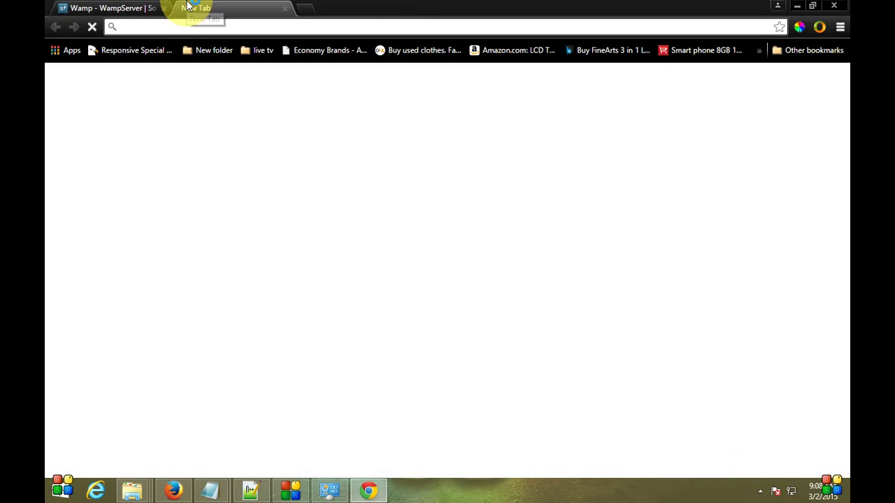
pyautogui.write('l')
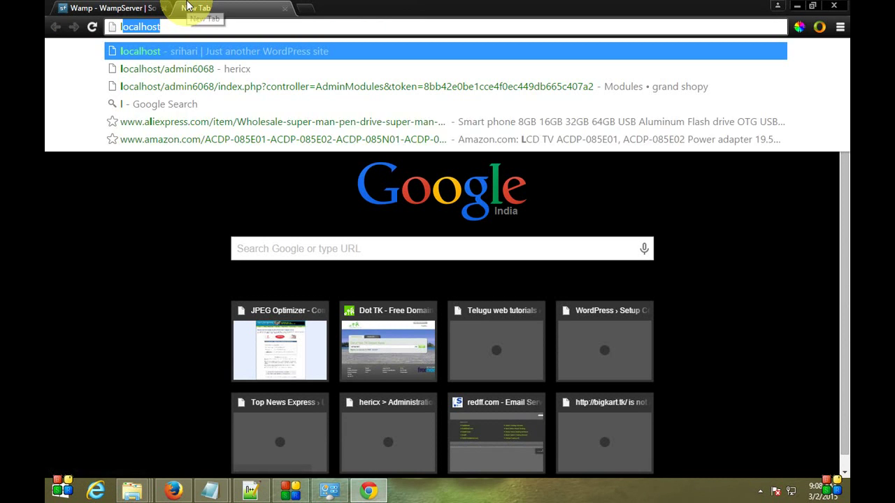
pyautogui.write('ocalhost')
pyautogui.press('Return')
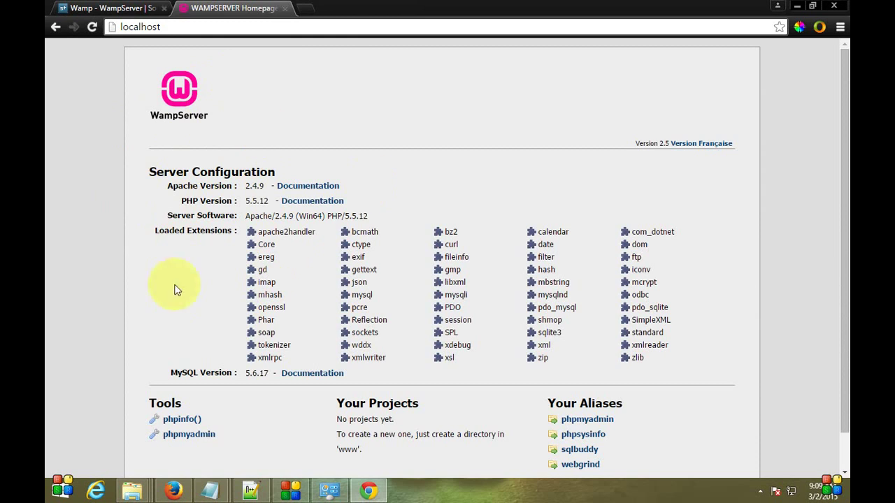
pyautogui.scroll(-1, 163, 254)
pyautogui.scroll(1, 112, 260)
pyautogui.click(797, 7)
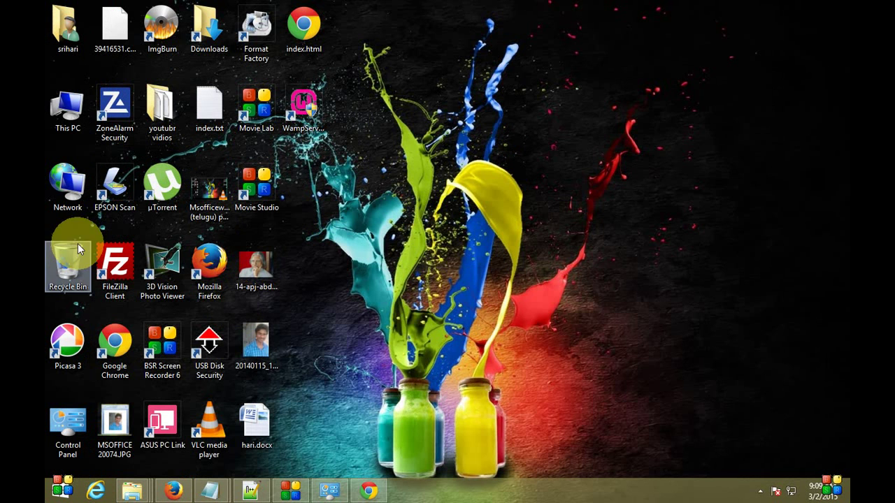
# Open the www folder inside the wamp folder on drive C: from This PC
pyautogui.doubleClick(64, 104)
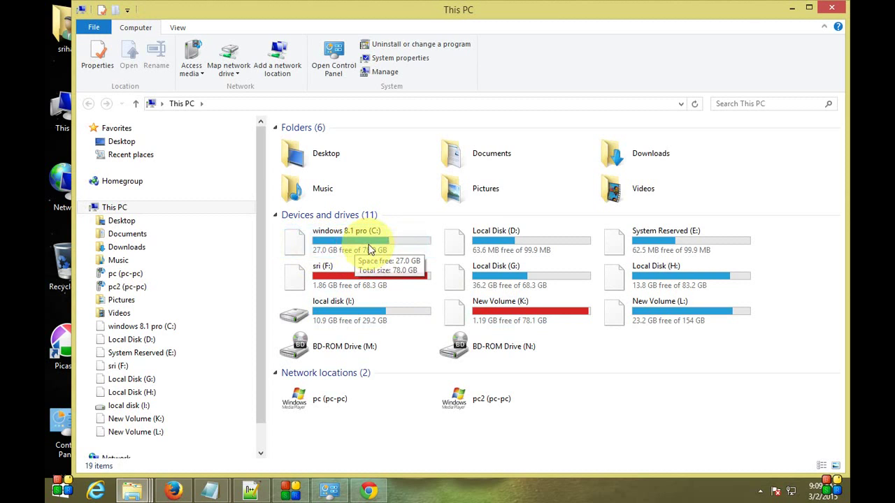
pyautogui.click(339, 239)
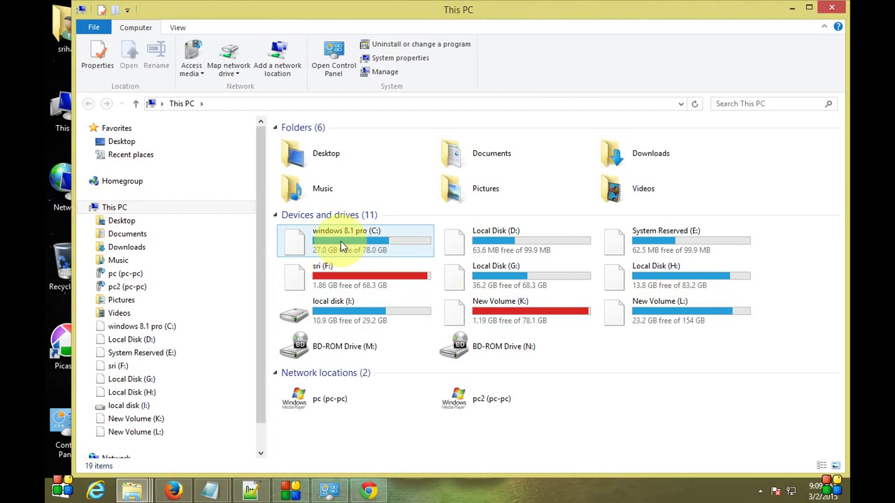
pyautogui.doubleClick(340, 241)
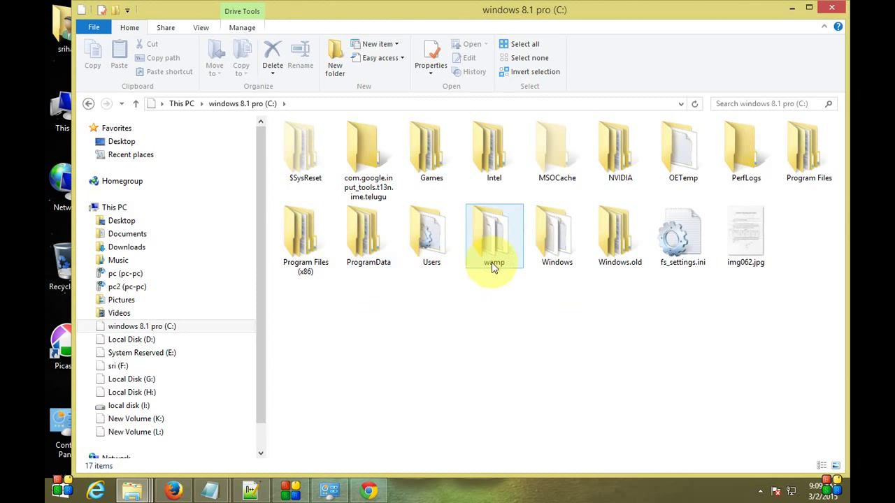
pyautogui.moveTo(482, 265)
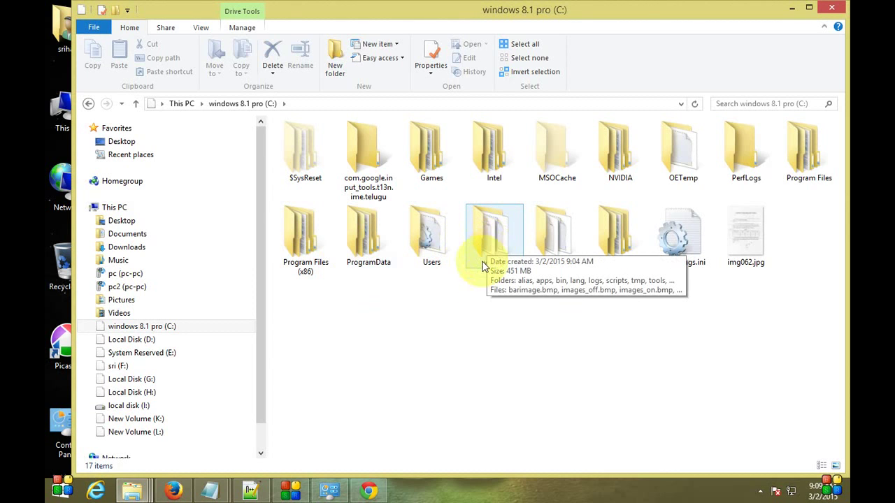
pyautogui.doubleClick(484, 243)
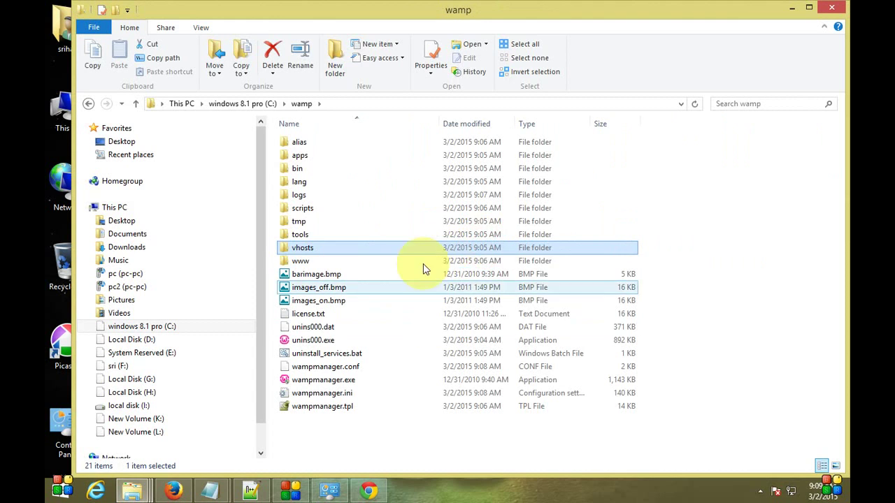
pyautogui.click(335, 261)
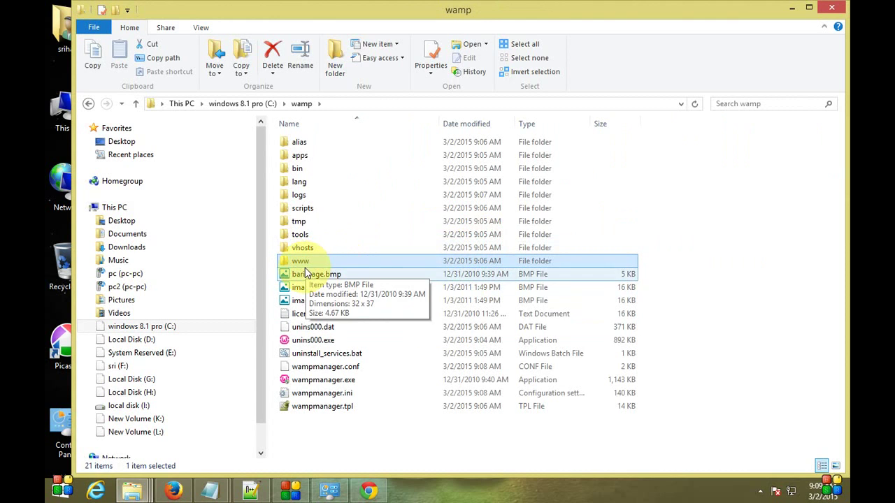
pyautogui.moveTo(319, 262)
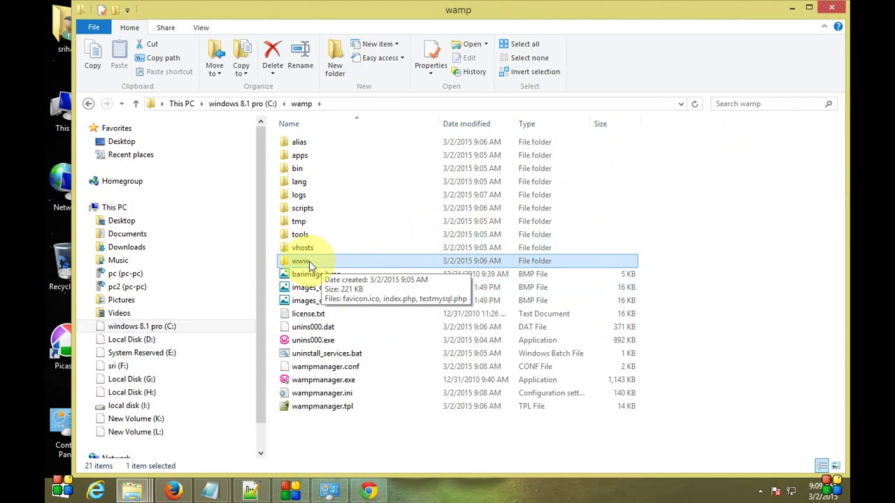
pyautogui.doubleClick(314, 261)
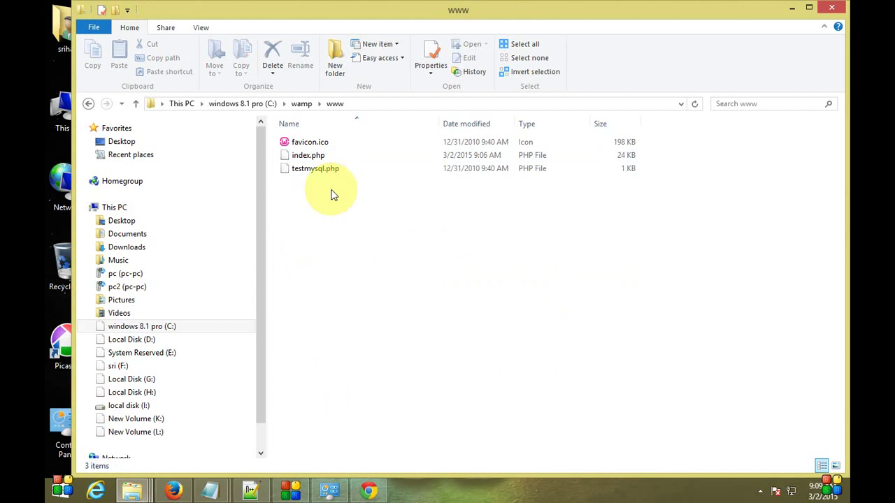
# Uncover the desktop icons by lowering the www window, and permanently delete favicon.ico, index.php and testmysql.php from the folder
pyautogui.moveTo(419, 12); pyautogui.dragTo(427, 162)
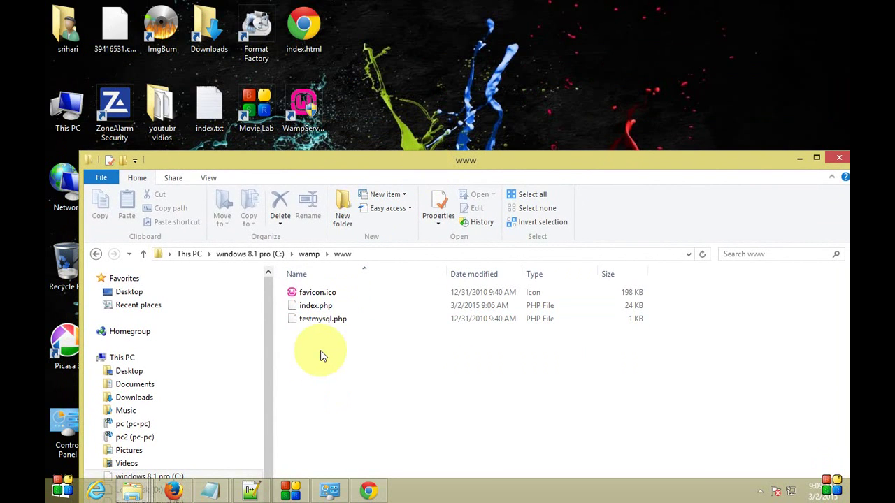
pyautogui.click(353, 305)
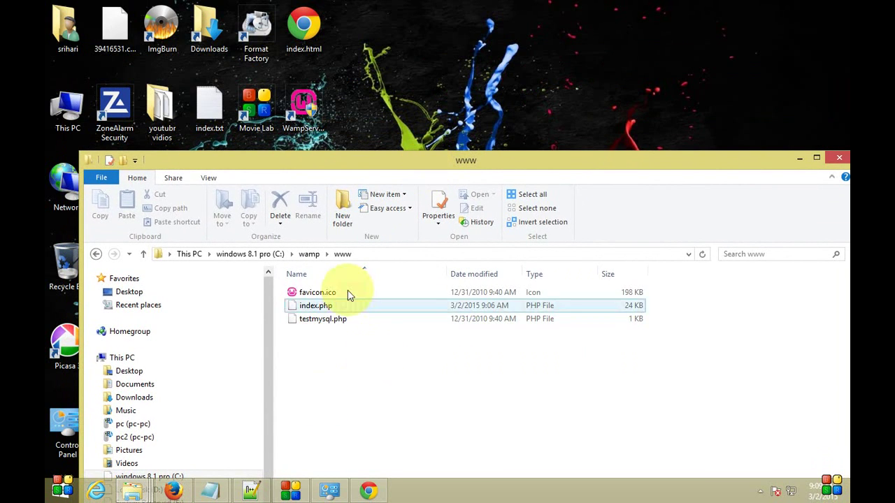
pyautogui.click(324, 358)
pyautogui.moveTo(324, 361); pyautogui.dragTo(341, 292)
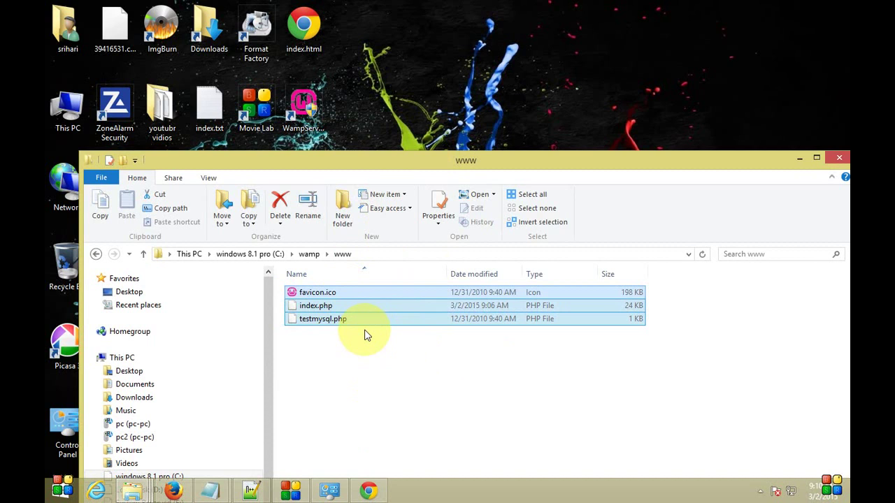
pyautogui.hotkey('shift', 'Delete')
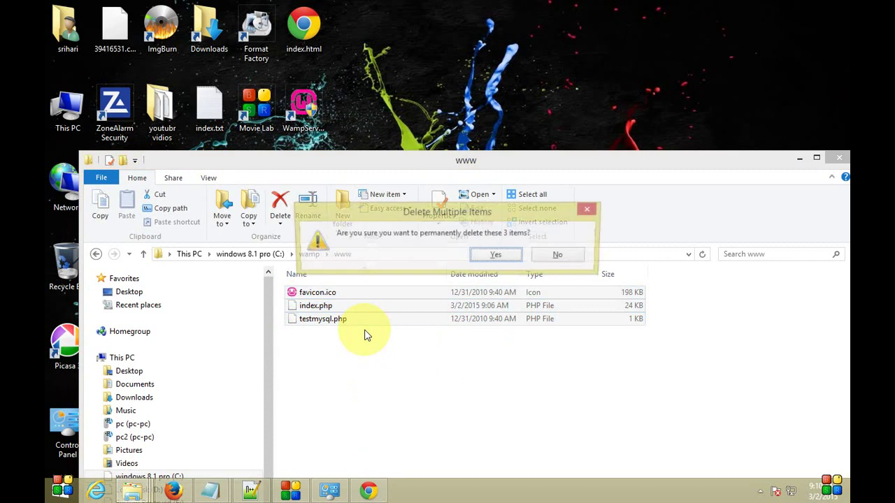
pyautogui.press('Return')
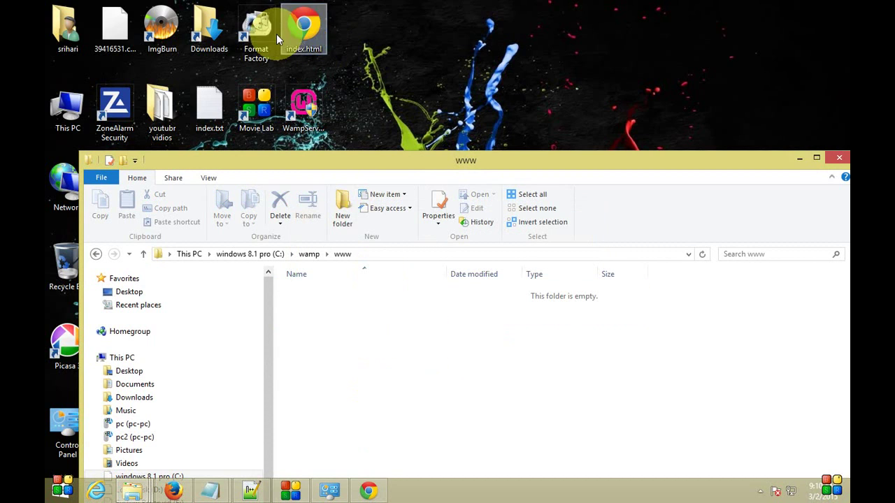
# Open the desktop's index.html in Notepad++, add a short self-introduction after "hai youtube" in the heading, save the file and minimize the editor
pyautogui.rightClick(302, 33)
pyautogui.click(346, 70)
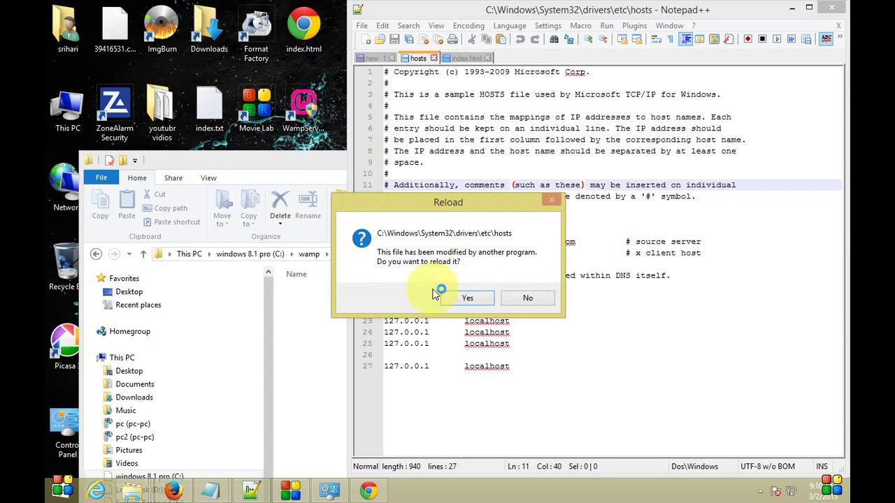
pyautogui.click(487, 300)
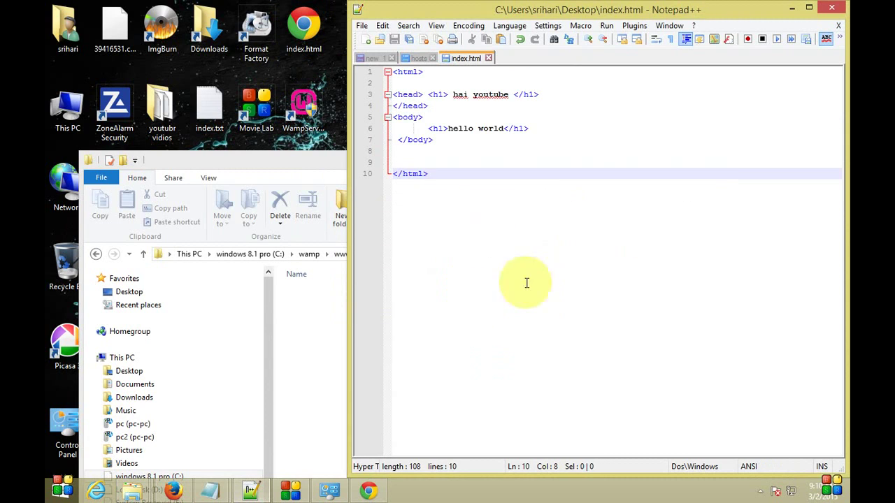
pyautogui.click(502, 128)
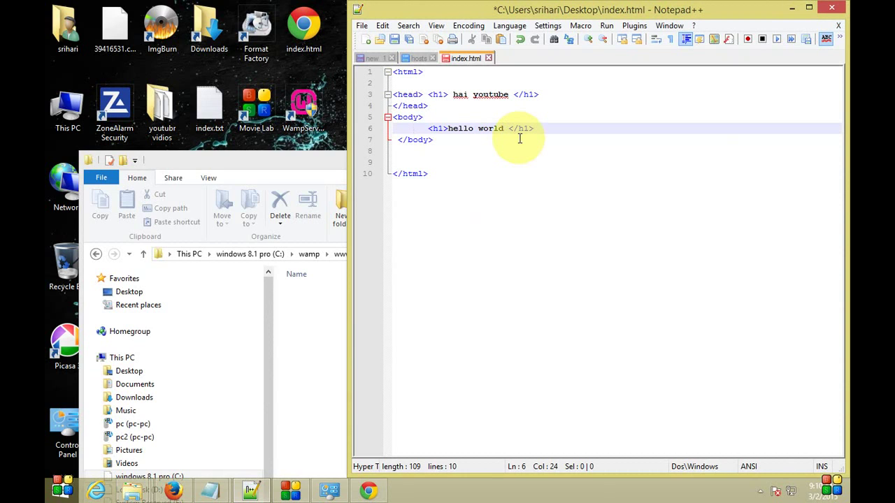
pyautogui.click(509, 92)
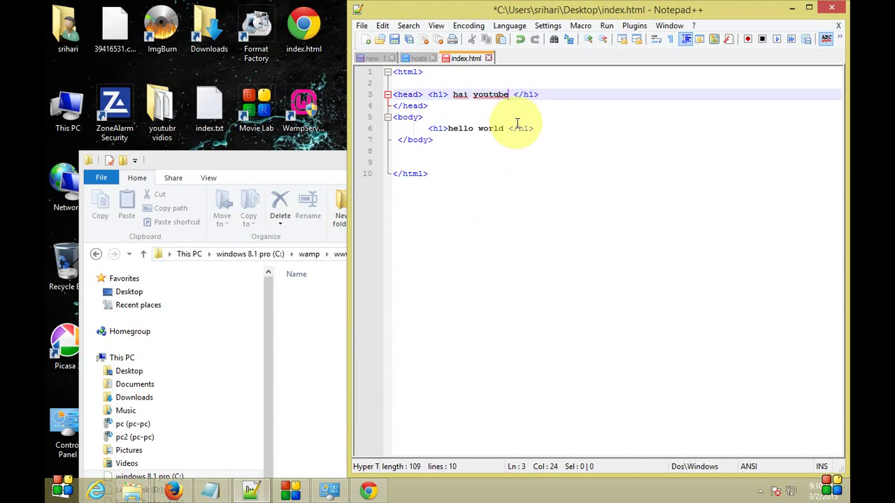
pyautogui.write('this is hari')
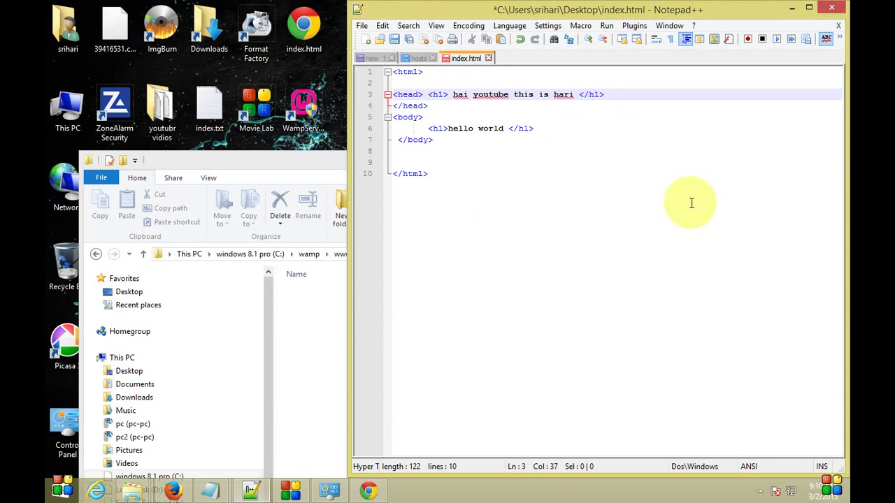
pyautogui.click(394, 39)
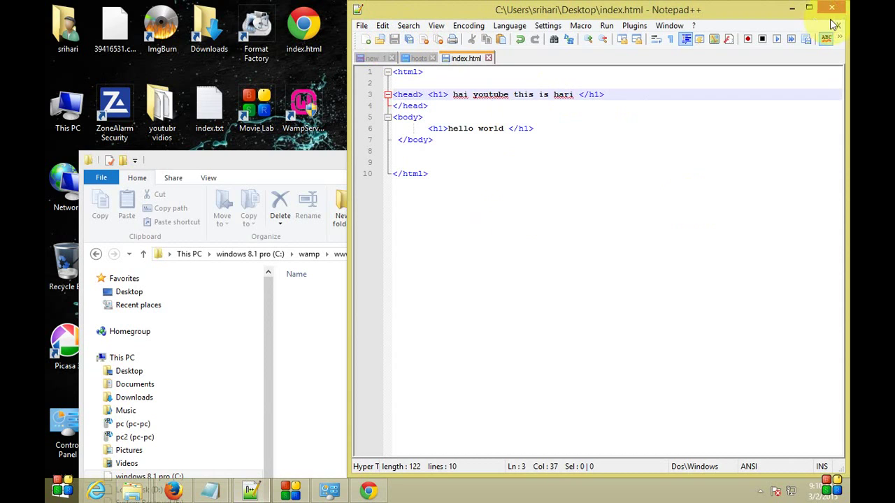
pyautogui.click(793, 8)
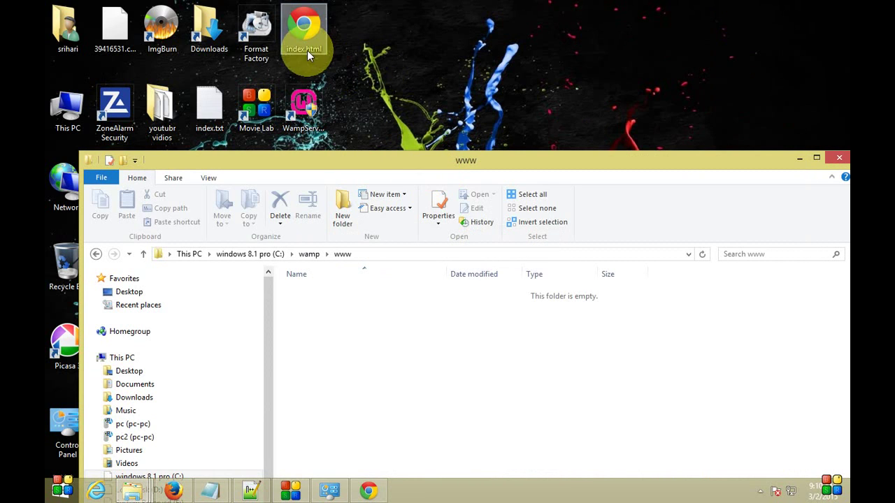
# Move index.html from the desktop into the www folder and load localhost again in Chrome
pyautogui.moveTo(310, 27); pyautogui.dragTo(331, 334)
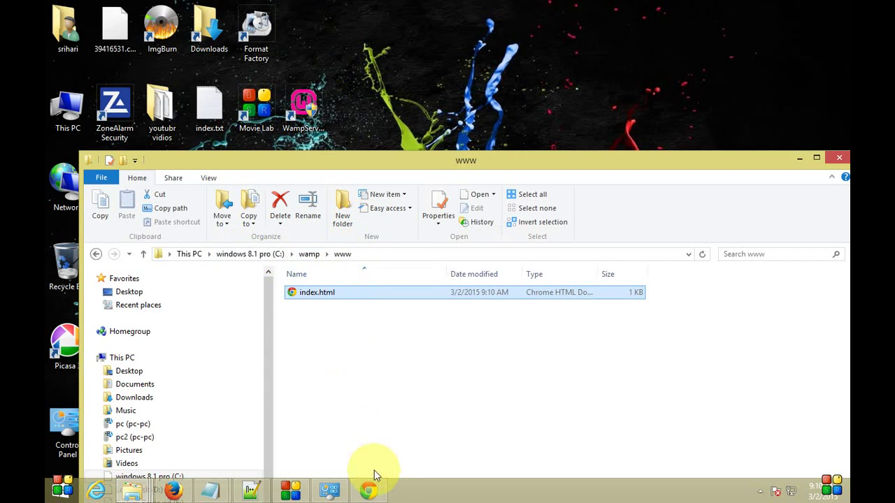
pyautogui.click(369, 492)
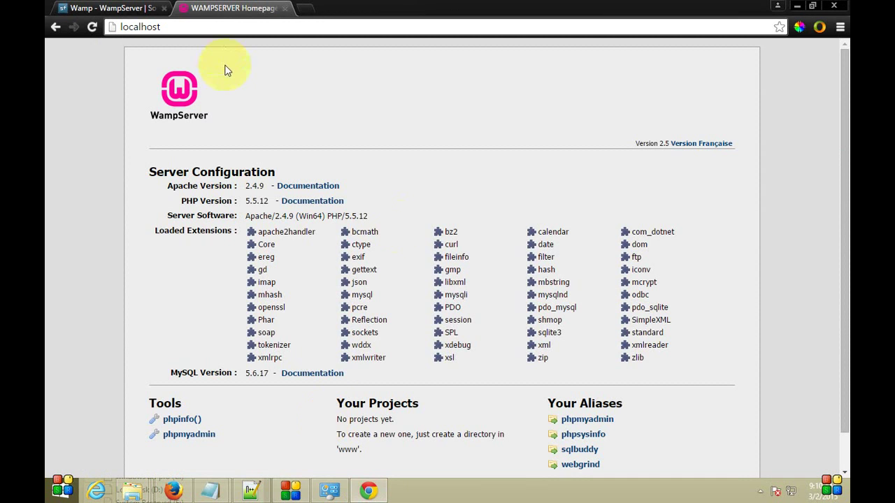
pyautogui.click(185, 28)
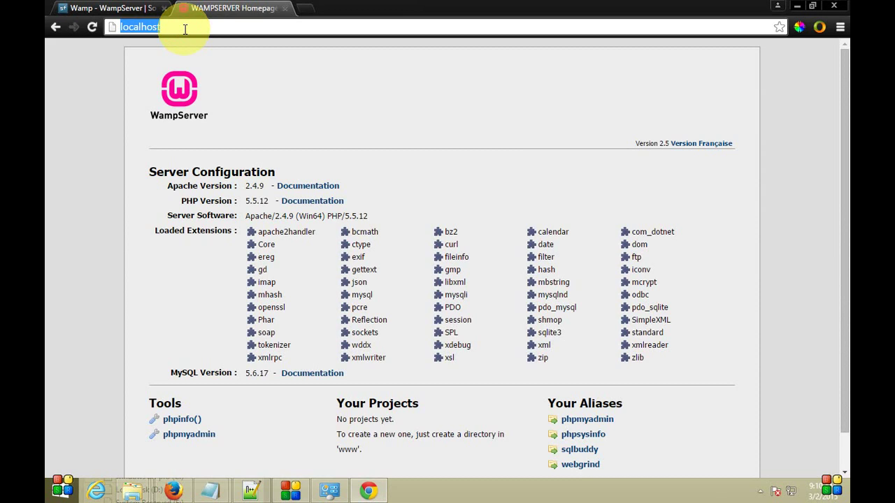
pyautogui.click(186, 29)
pyautogui.press('Return')
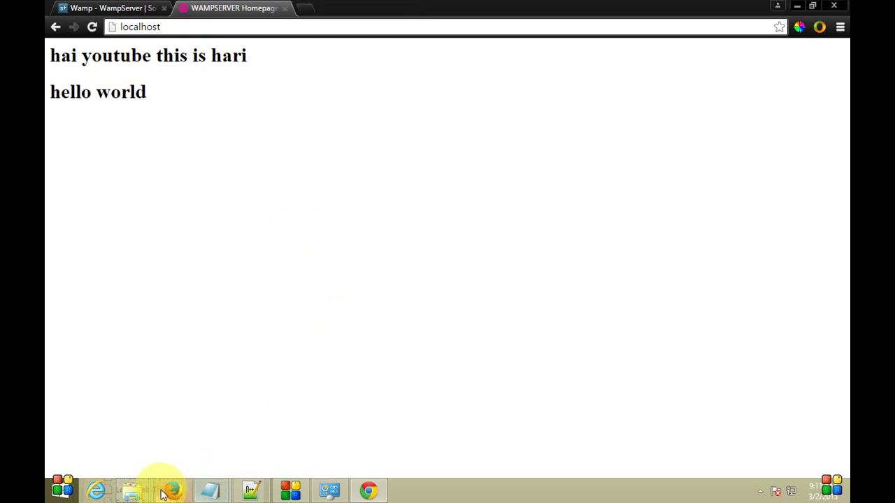
# Switch back to the www folder window in File Explorer
pyautogui.moveTo(132, 491)
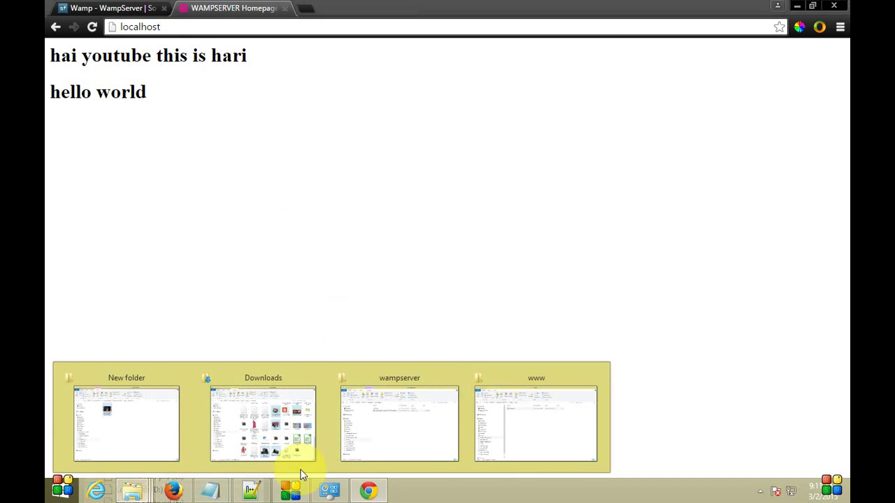
pyautogui.click(527, 436)
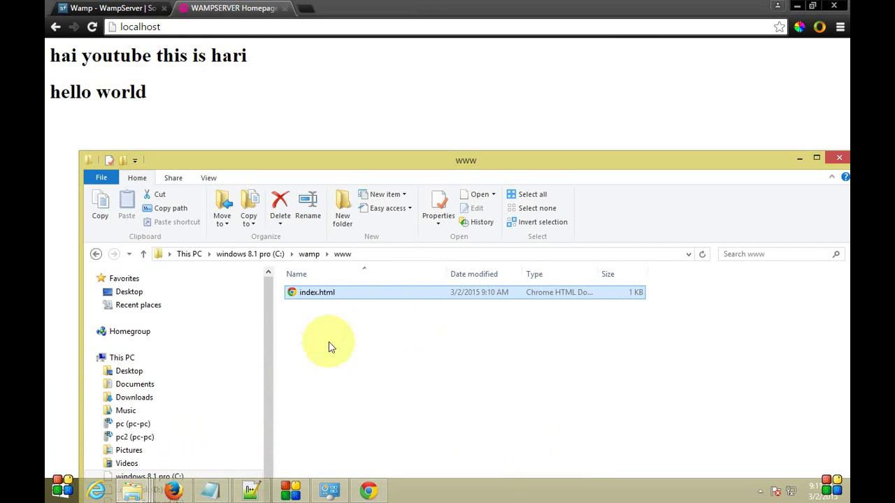